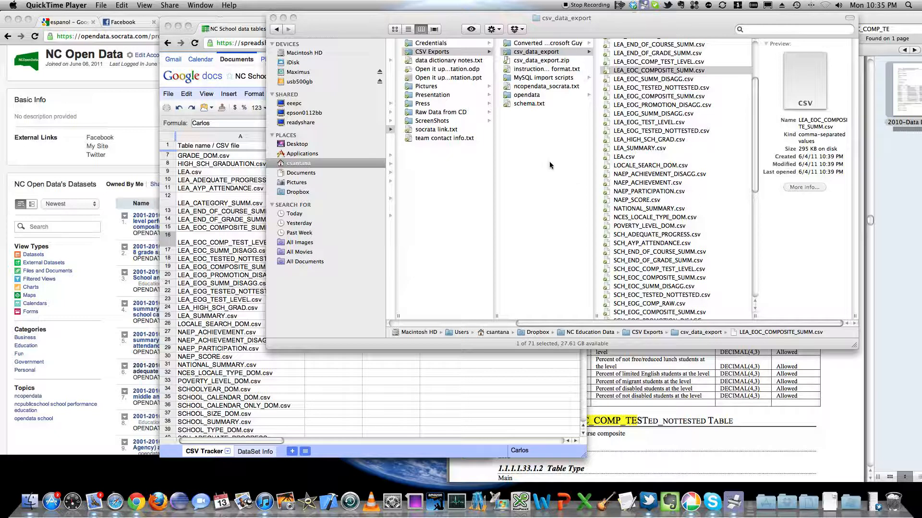
Step: Open LEA_EOC_COMPOSITE_SUMM.csv from the csv_data_export folder in Excel and look over its rows
click(633, 72)
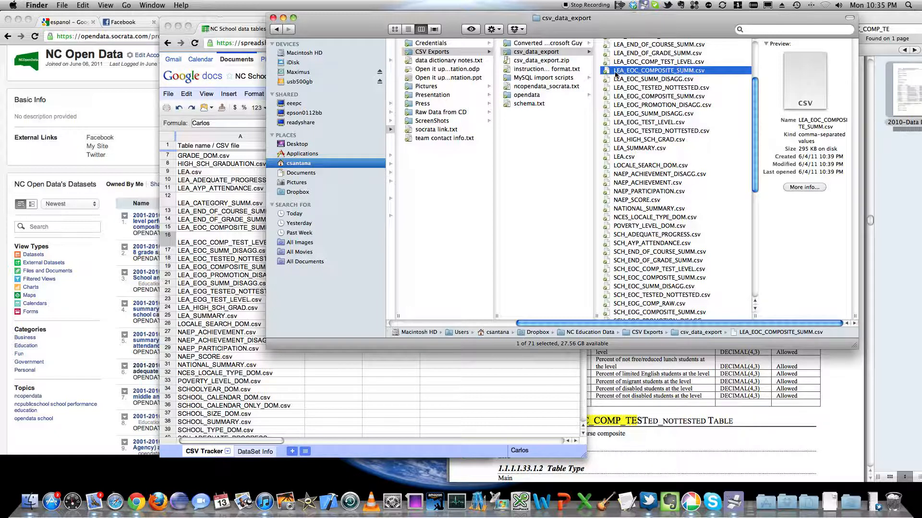
right_click(616, 72)
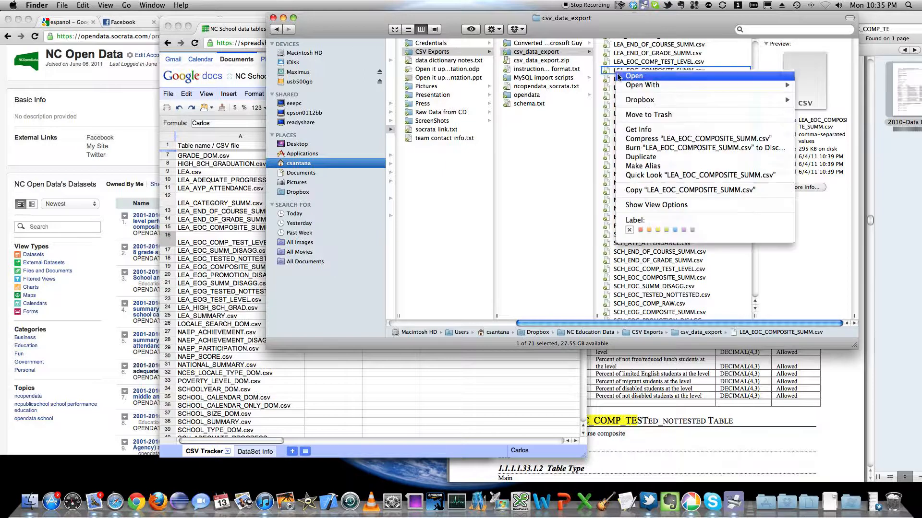
mouse_move(623, 85)
click(595, 86)
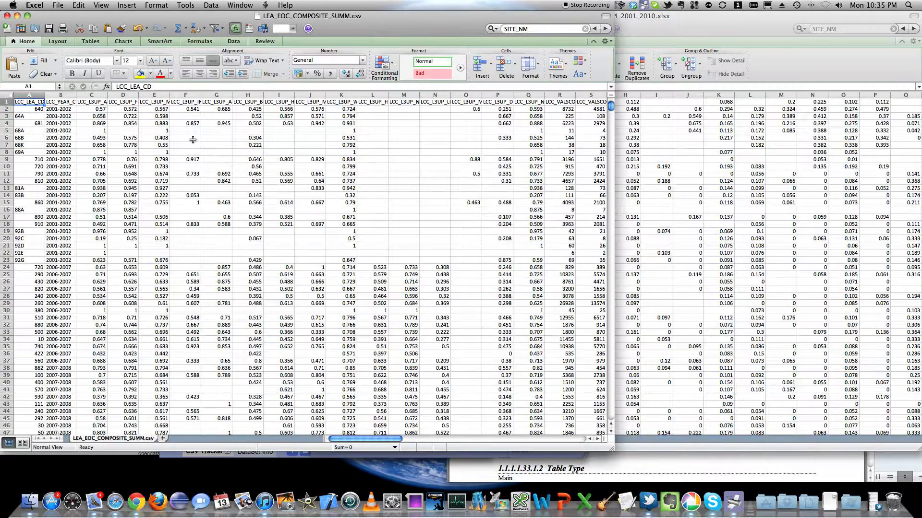
click(144, 137)
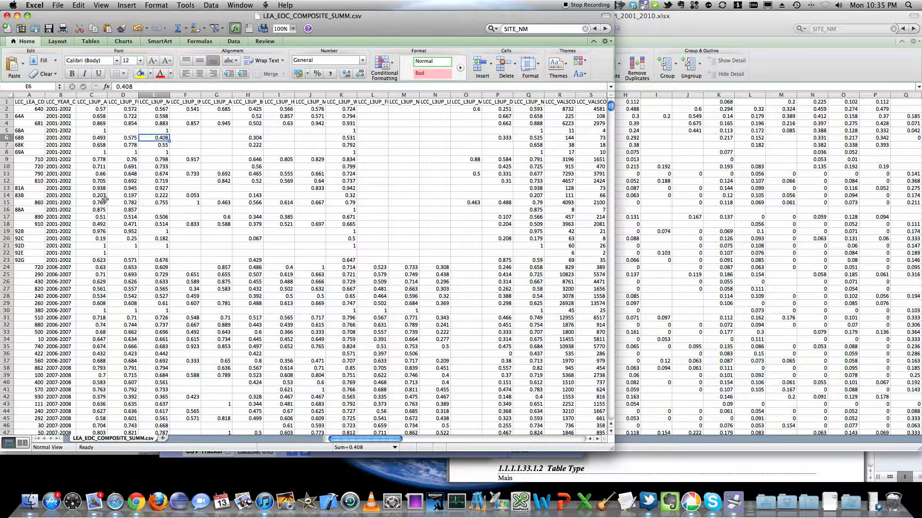
scroll(108, 216, down, 2)
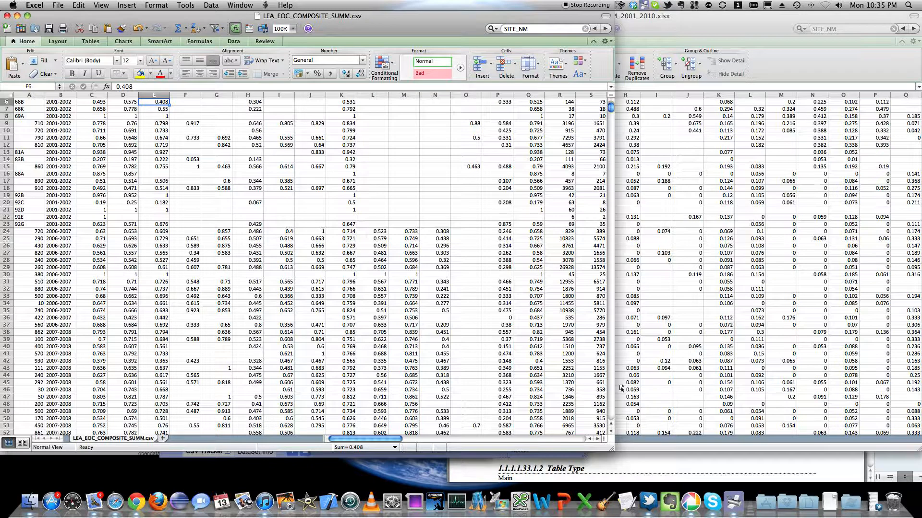
Step: Copy the LEA_EOC_COMPOSITE_SUMM.csv sheet to the end of the OPENDATA_DPI_2001_2010.xlsx workbook and close the CSV file
click(644, 439)
click(27, 15)
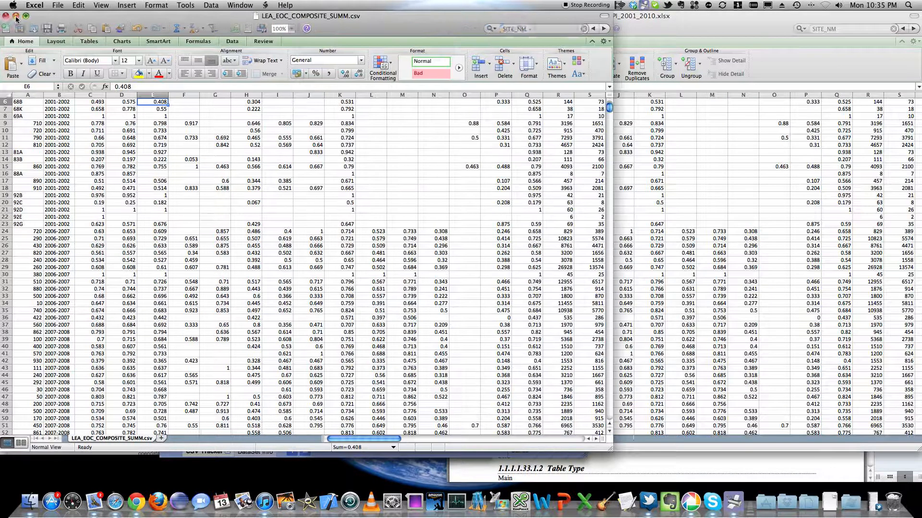
click(6, 16)
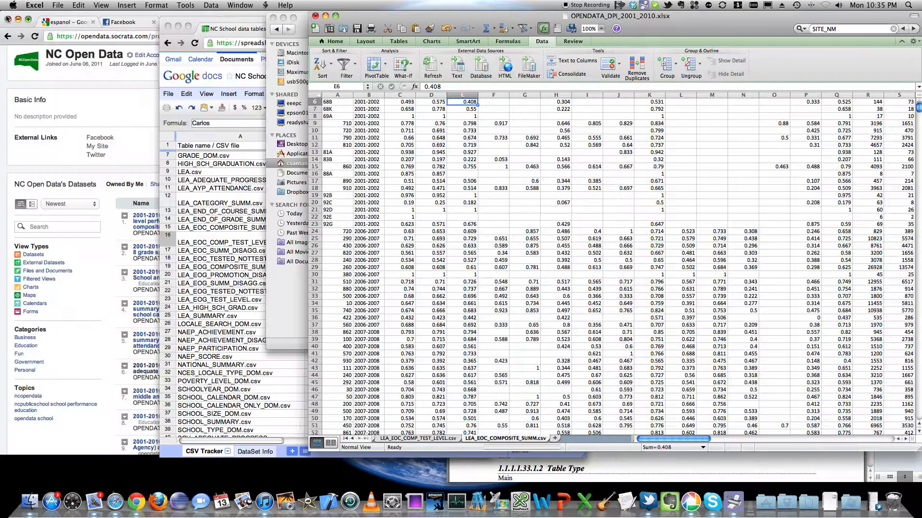
Step: Save the OPENDATA_DPI_2001_2010.xlsx workbook with the added sheet and return to the sheet's header row
drag(358, 18, 201, 18)
click(197, 28)
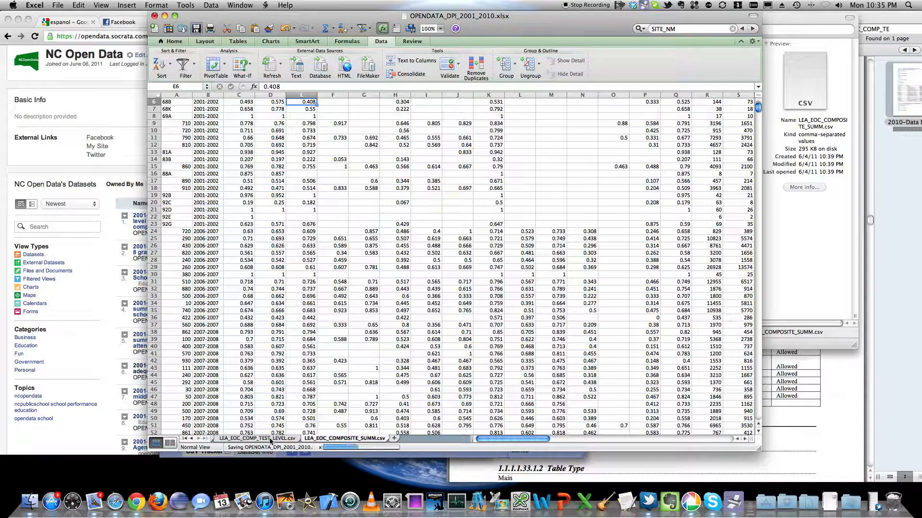
scroll(204, 447, down, 1)
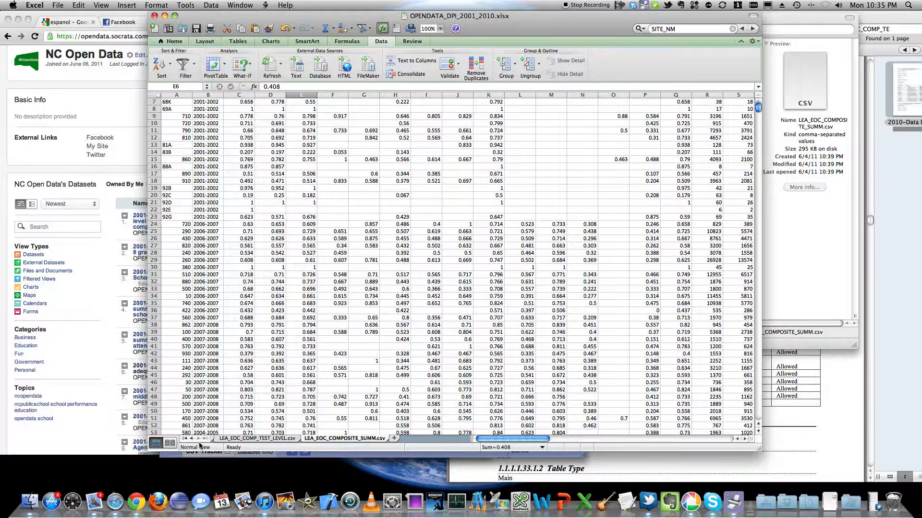
click(191, 439)
click(199, 440)
scroll(213, 116, down, 1)
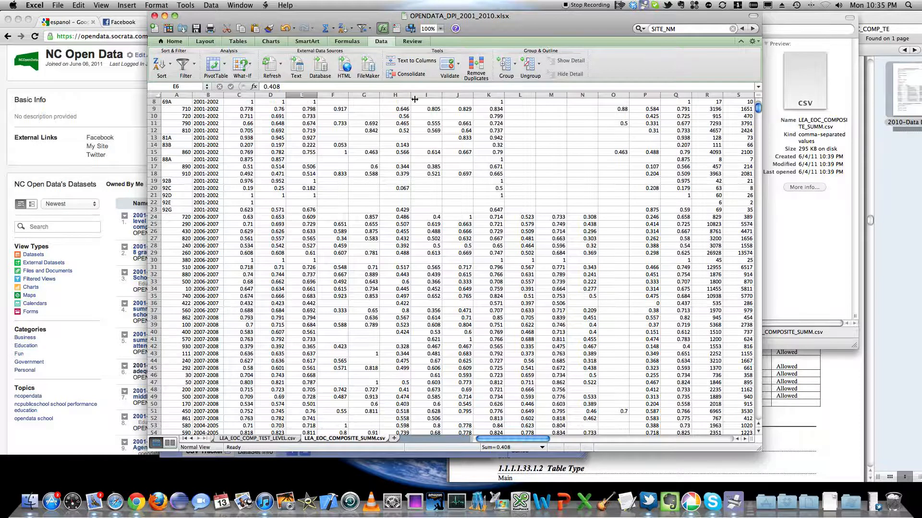
scroll(760, 114, up, 7)
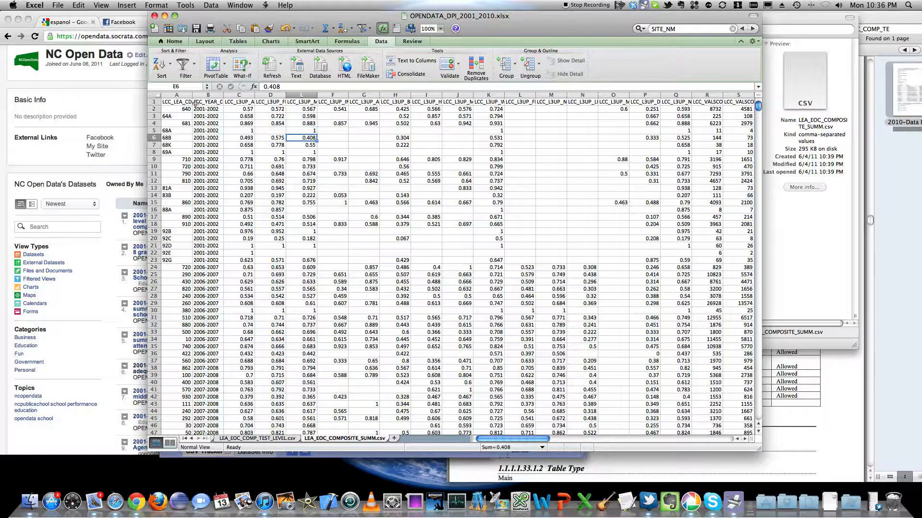
Step: Widen the LCC_LEA_CD and LCC_YEAR_CD columns so that their headers show in full
drag(191, 96, 240, 96)
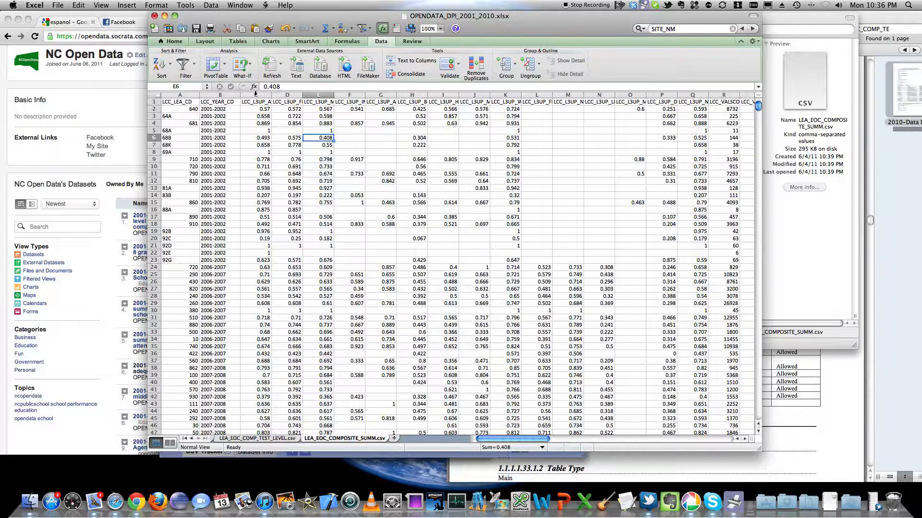
click(255, 94)
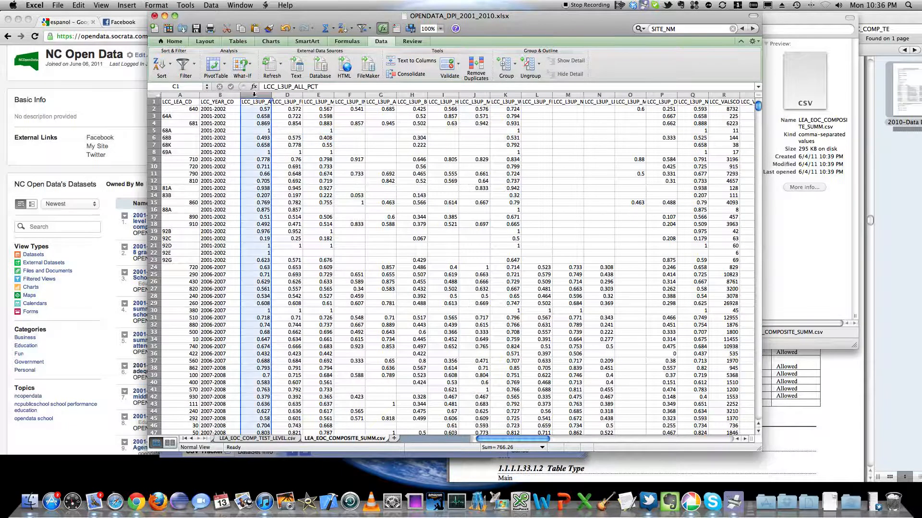
click(172, 104)
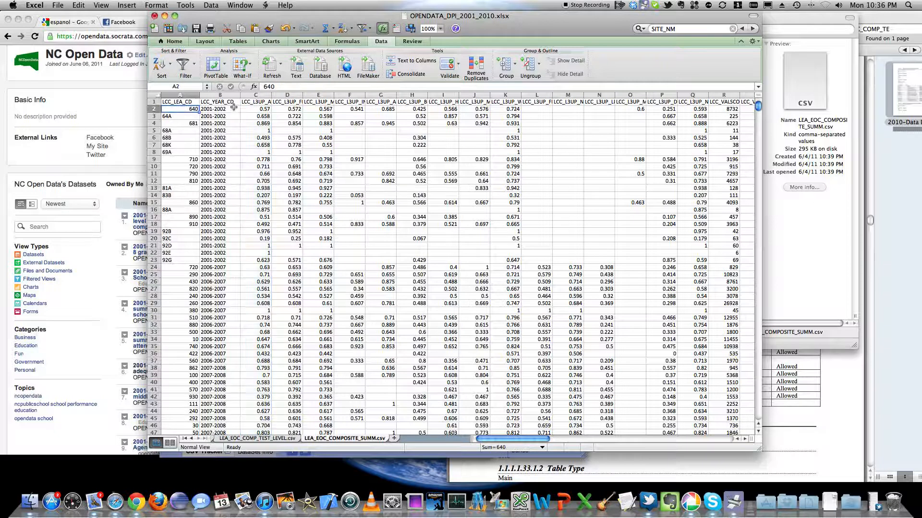
click(218, 102)
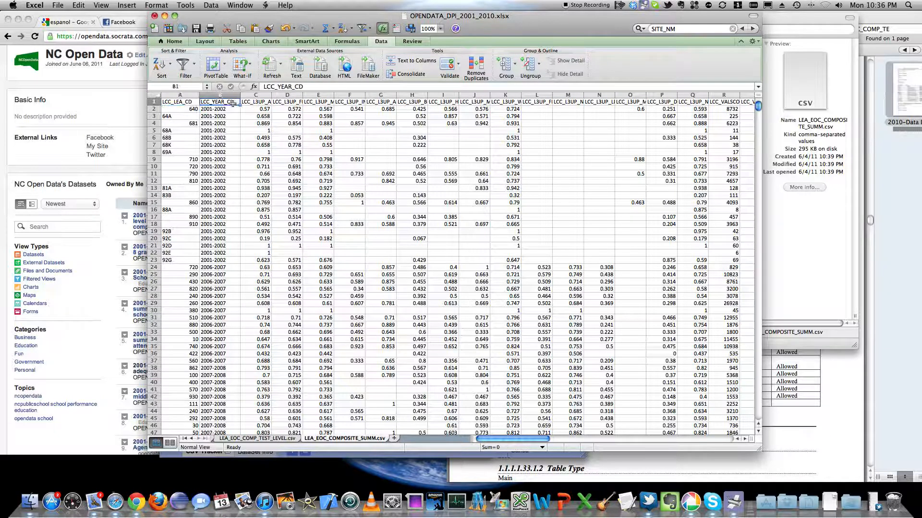
Step: Insert two blank columns before the LCC_L3UP_ALL_PCT column, directly after LCC_YEAR_CD
click(249, 95)
right_click(250, 96)
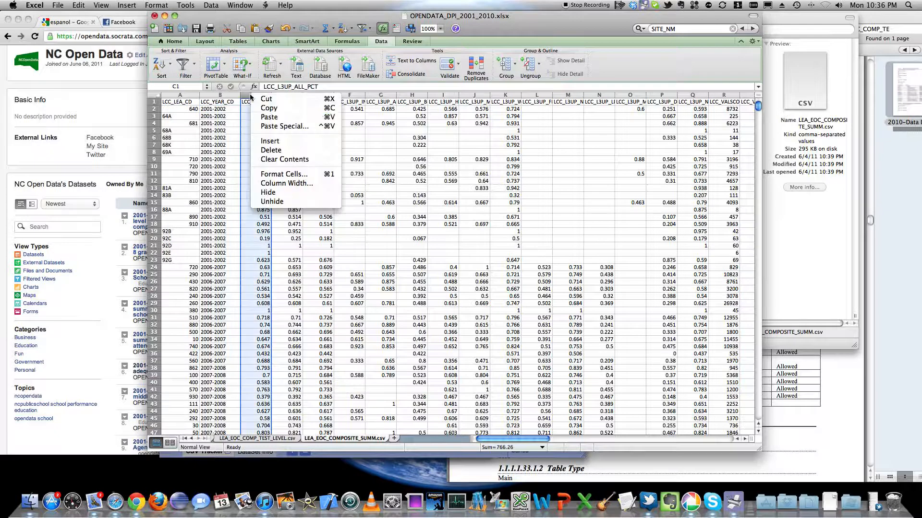
click(269, 141)
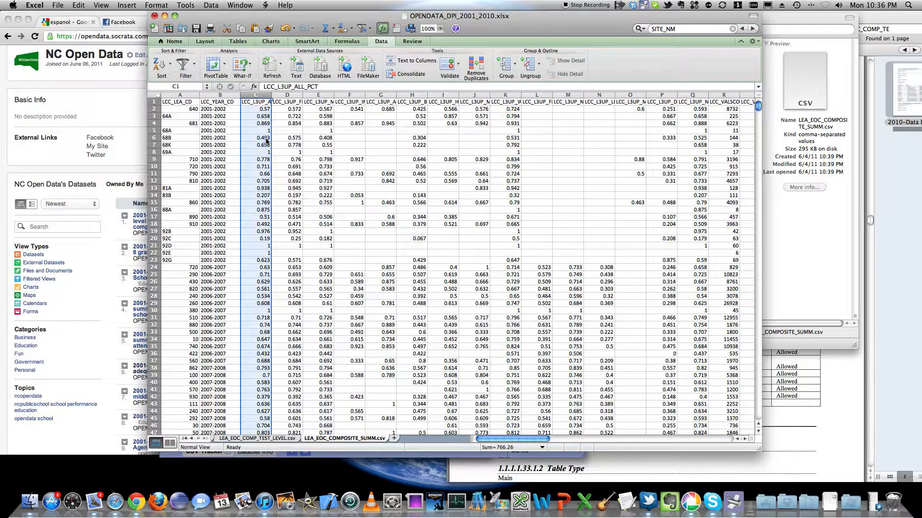
right_click(260, 95)
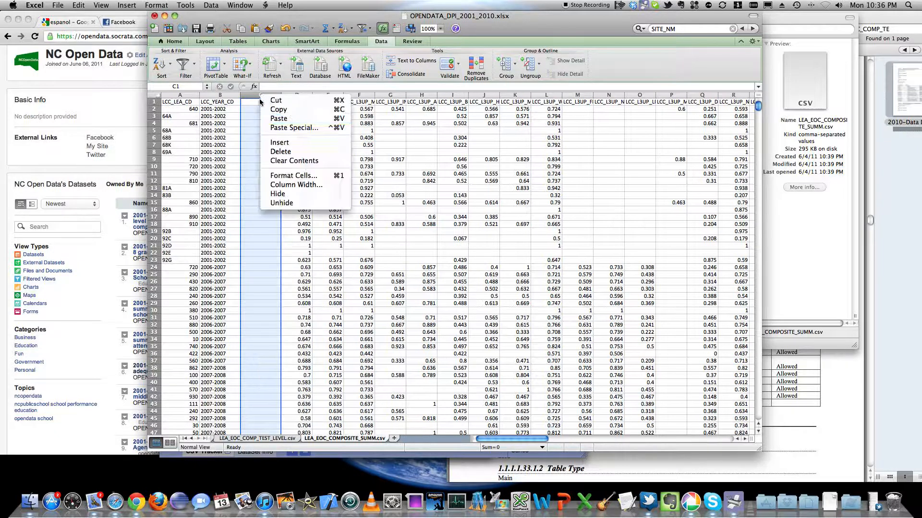
click(272, 142)
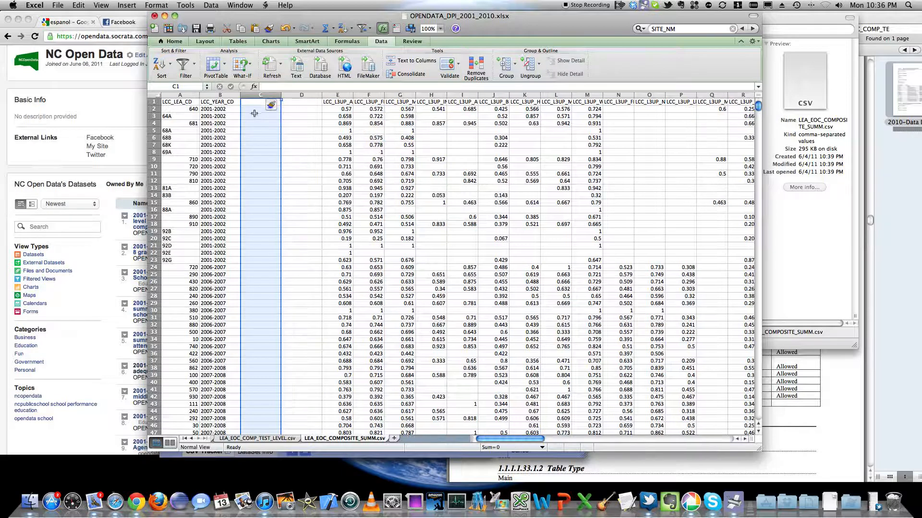
click(253, 116)
Step: Switch to the LEA_ADEQUATE_PROGRESS.csv sheet and return to its header row
scroll(269, 354, down, 1)
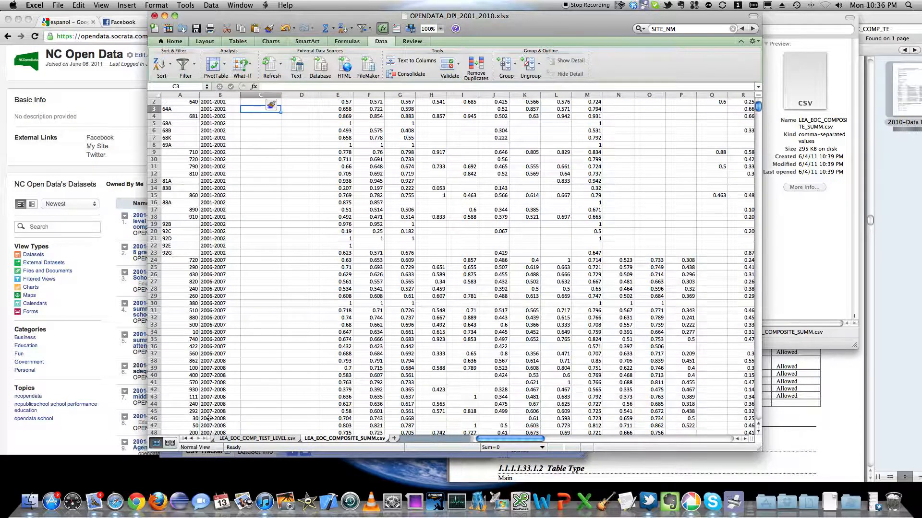
click(192, 438)
click(192, 438)
click(192, 439)
click(192, 439)
click(191, 439)
click(192, 439)
click(269, 438)
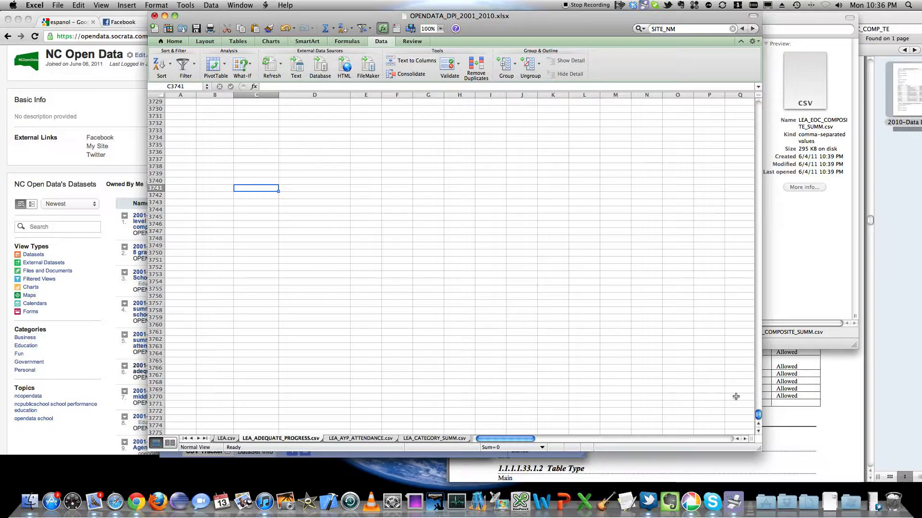
drag(758, 415, 755, 100)
Step: Examine the LEA_YEAR_CD and OPENDATA_LEA_UNIT_NM columns, including the LOOKUP formula in cell D4
drag(257, 102, 336, 451)
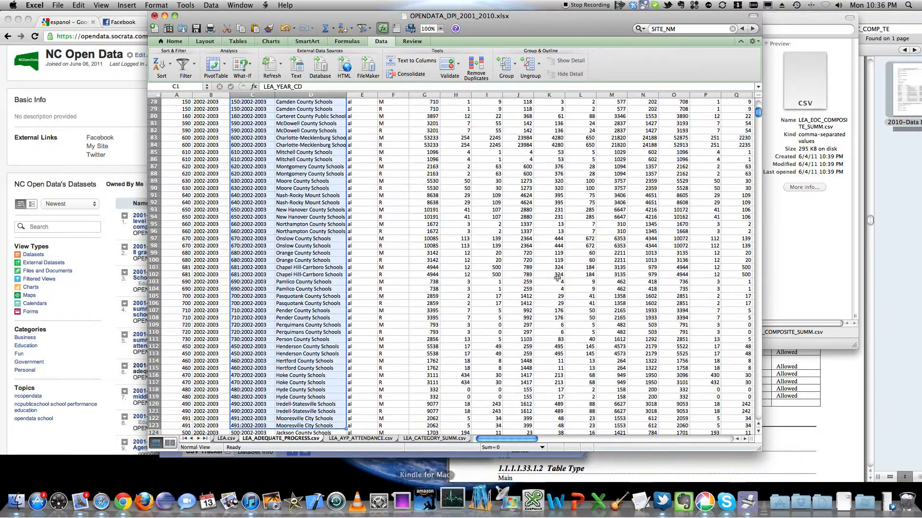
drag(758, 114, 757, 101)
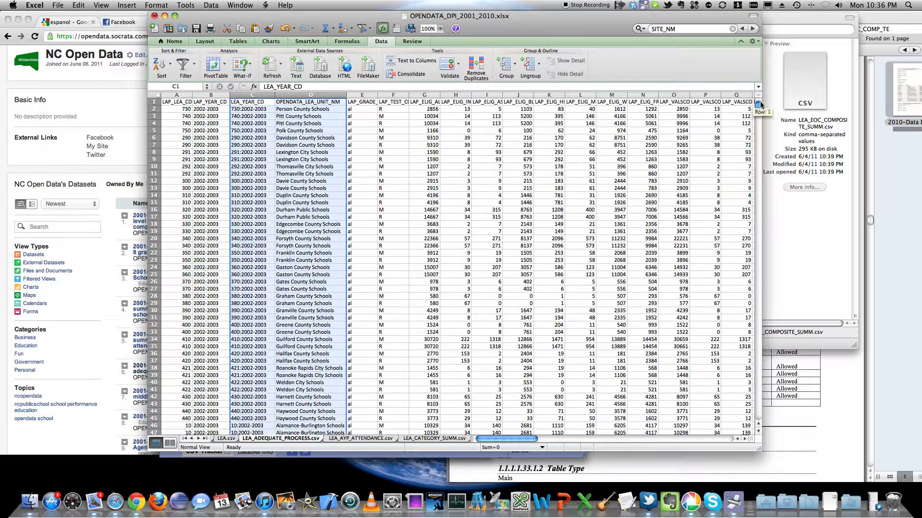
click(309, 124)
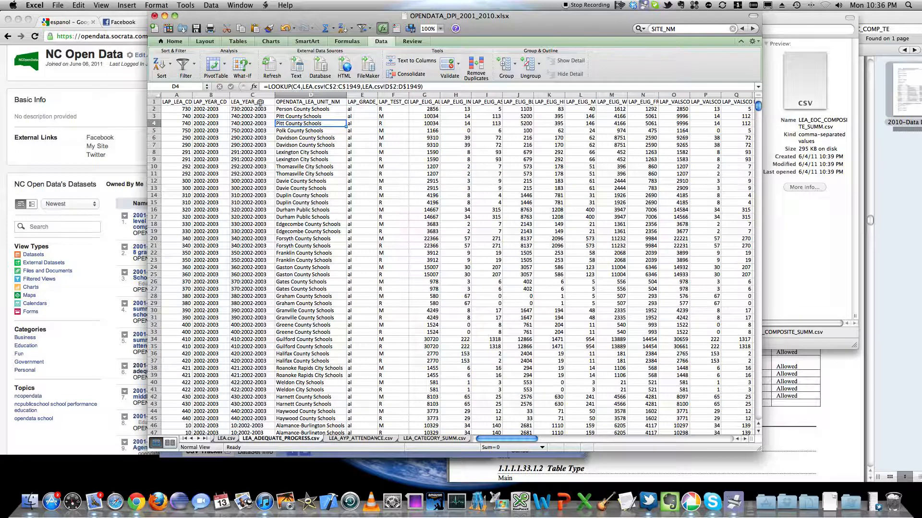
Step: Copy the LEA_YEAR_CD and OPENDATA_LEA_UNIT_NM headers with their first-row formulas, cells C1:D2
click(260, 102)
drag(260, 102, 286, 109)
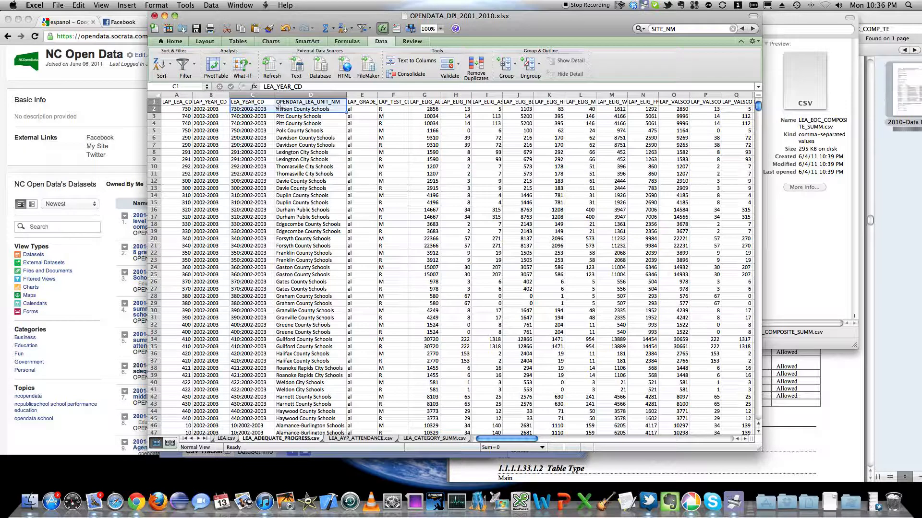
right_click(279, 109)
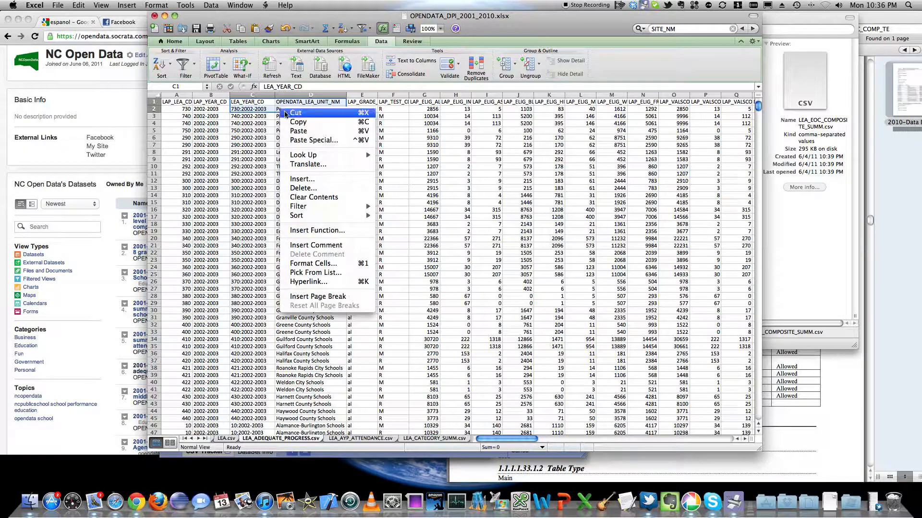
click(294, 121)
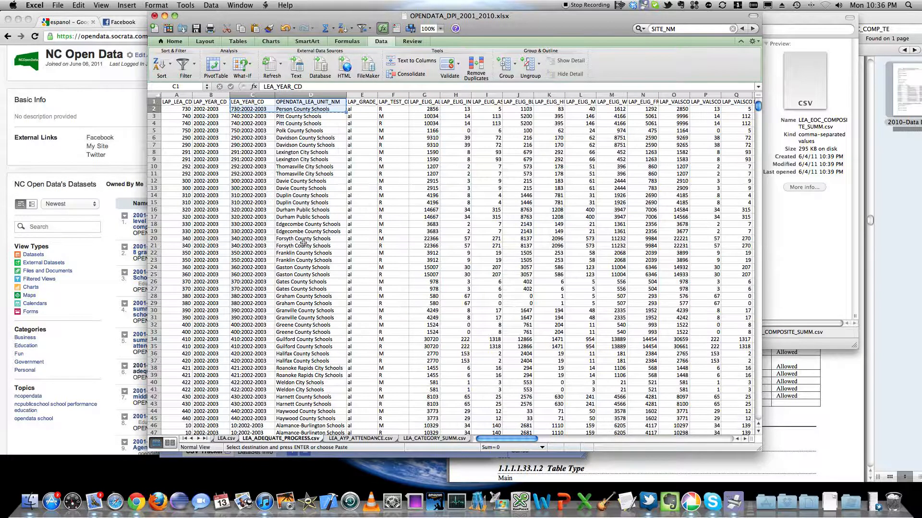
Step: Paste the copied headers and formulas into the blank columns of the LEA_EOC_COMPOSITE_SUMM.csv sheet, starting at cell C1
scroll(331, 348, down, 1)
click(200, 441)
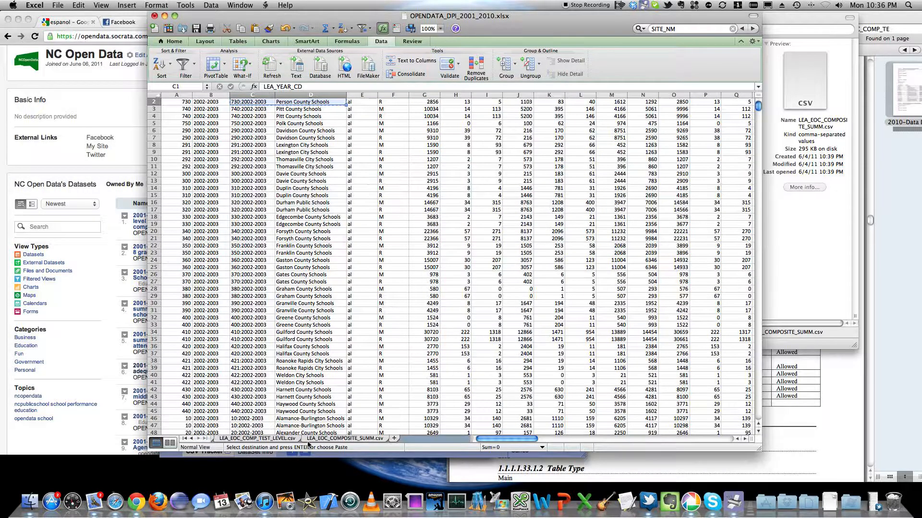
click(321, 439)
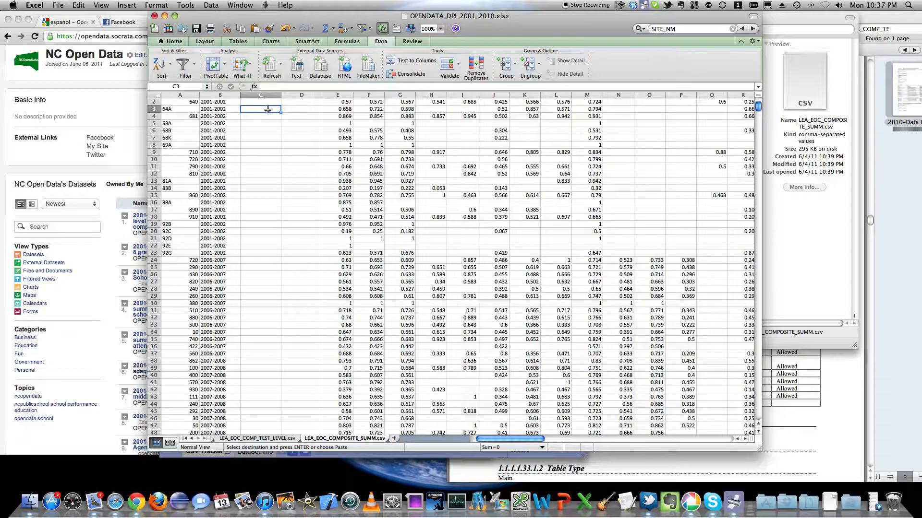
scroll(267, 109, up, 1)
click(265, 104)
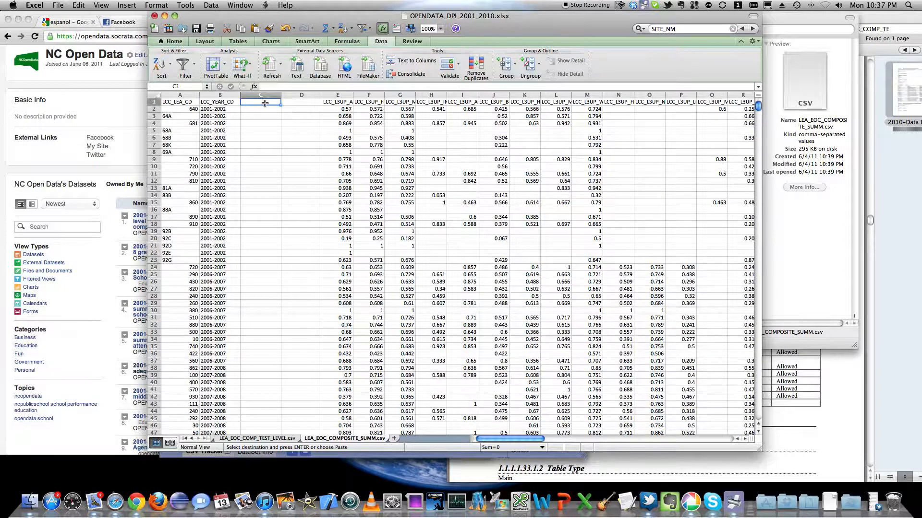
right_click(265, 104)
click(284, 126)
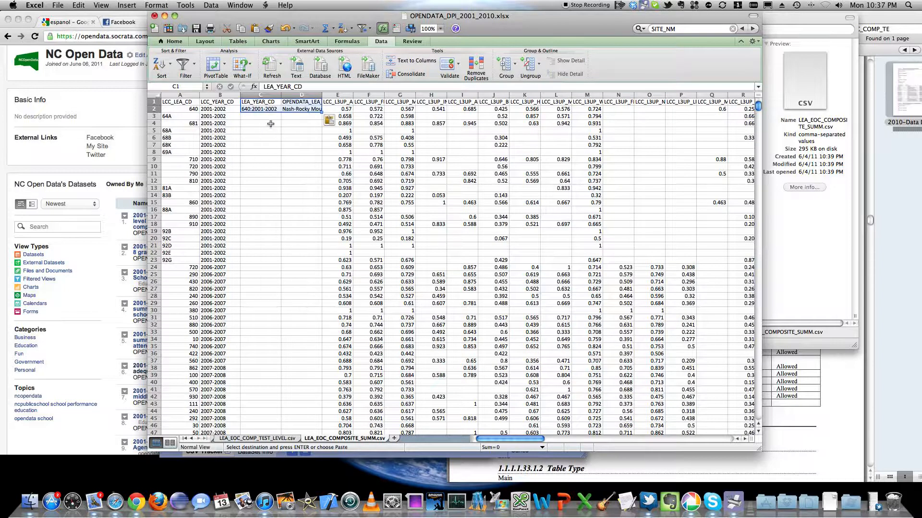
Step: Check the pasted formulas in C2 and D2 and widen the OPENDATA_LEA_UNIT_NM column to show the full unit name
click(266, 109)
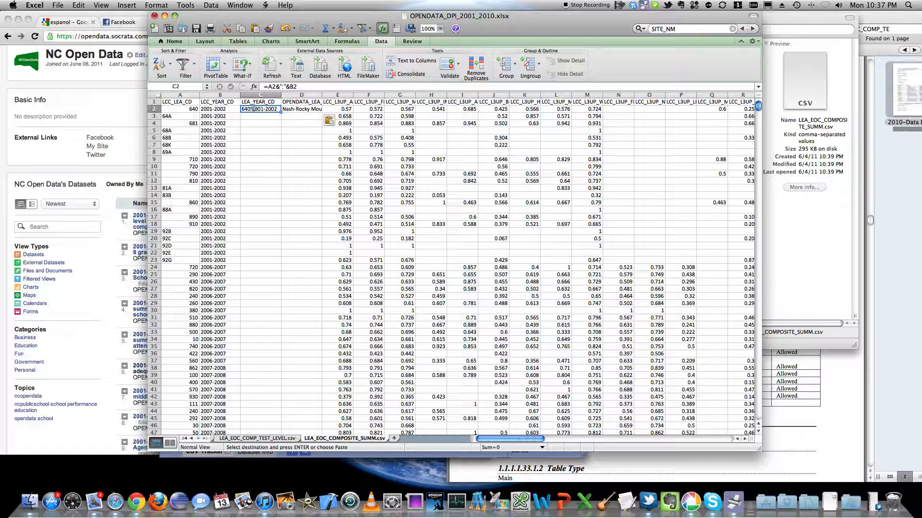
click(289, 108)
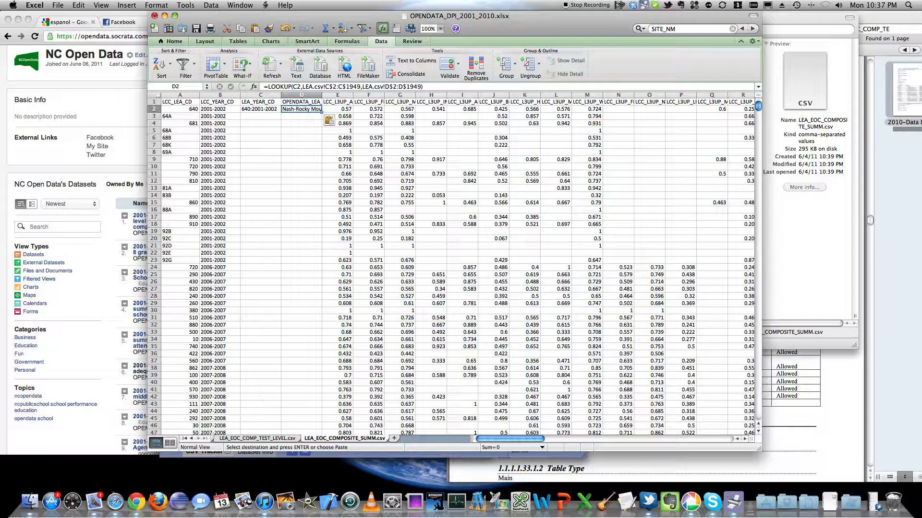
drag(321, 95, 366, 95)
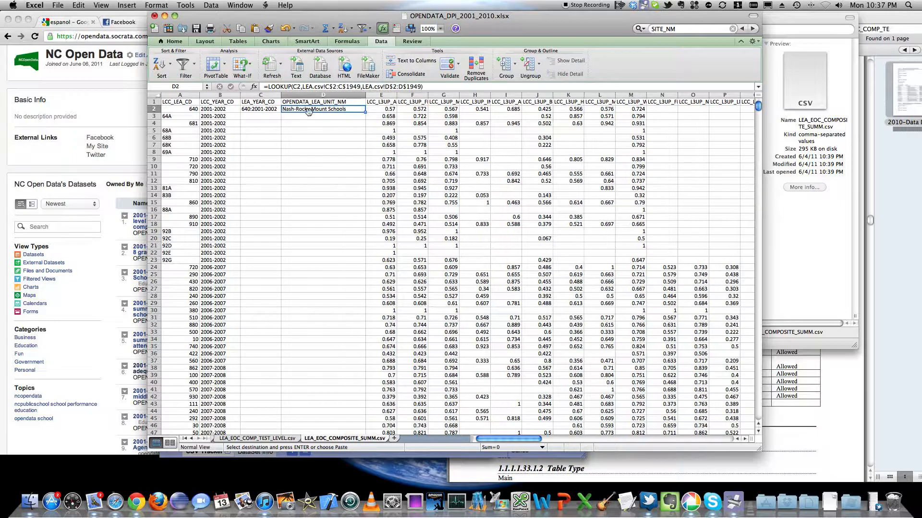
Step: Copy the C2:D2 formulas down columns C and D through row 1222, the last data row, and save the workbook
click(267, 109)
drag(270, 109, 305, 174)
scroll(309, 168, down, 1)
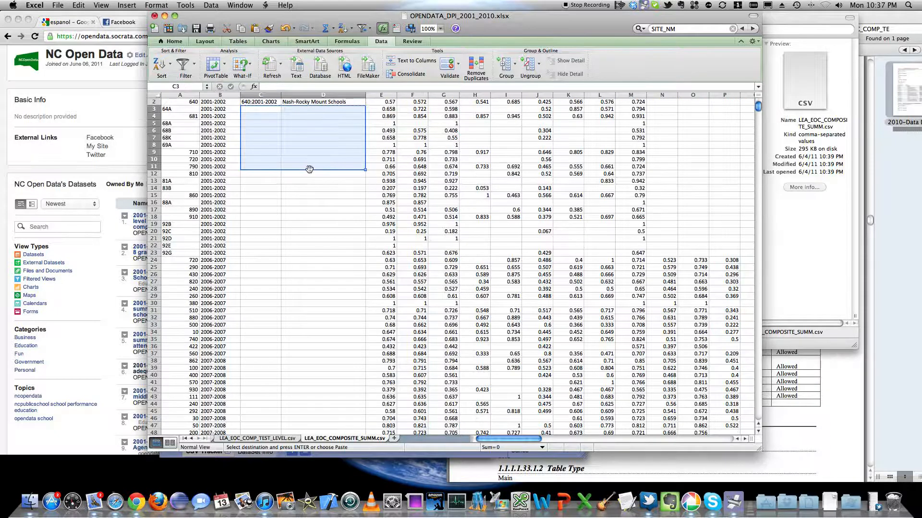
scroll(412, 229, down, 1)
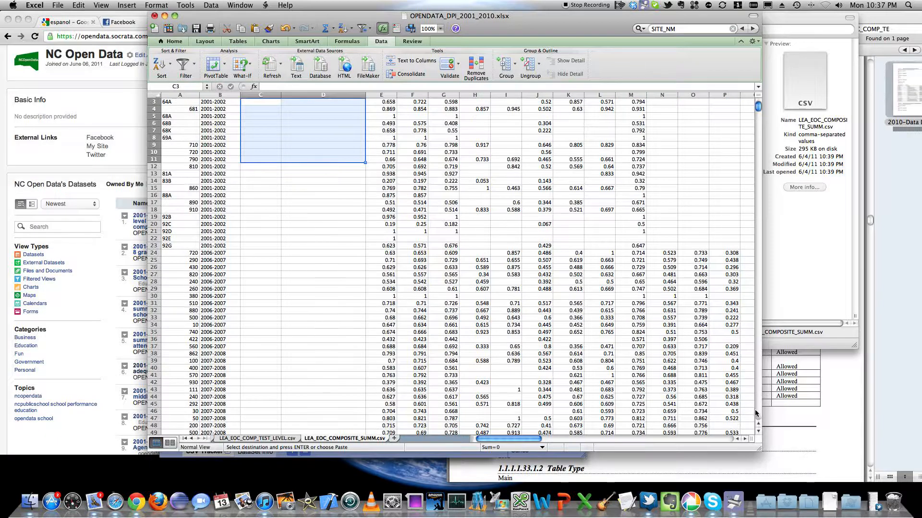
scroll(757, 410, down, 20)
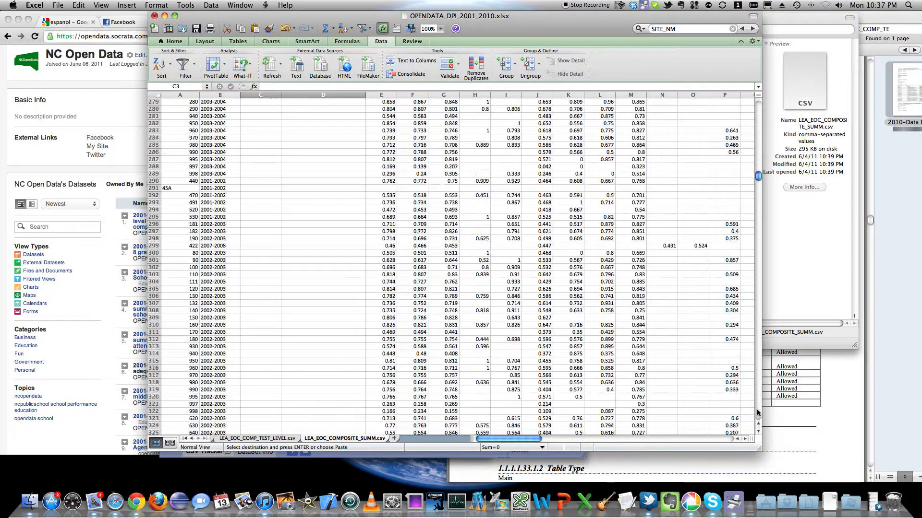
scroll(758, 412, down, 20)
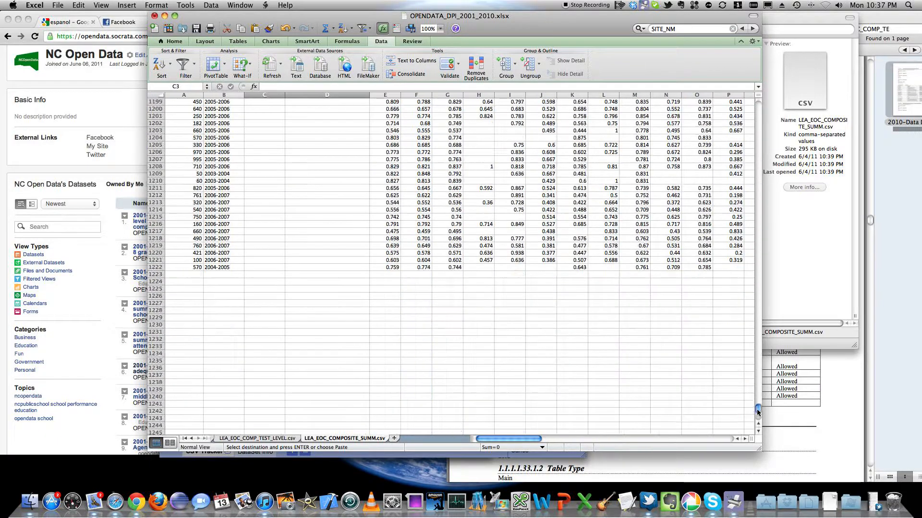
shift+click(278, 268)
drag(282, 268, 292, 268)
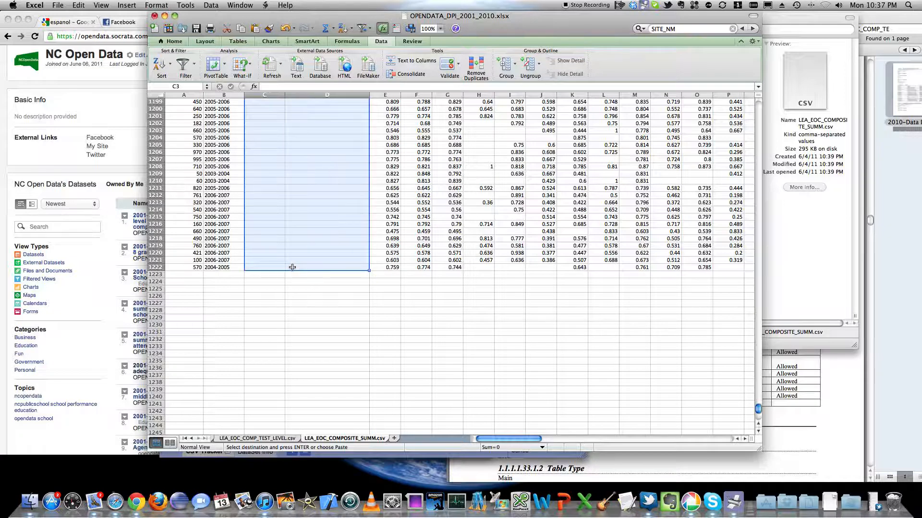
right_click(292, 267)
click(310, 290)
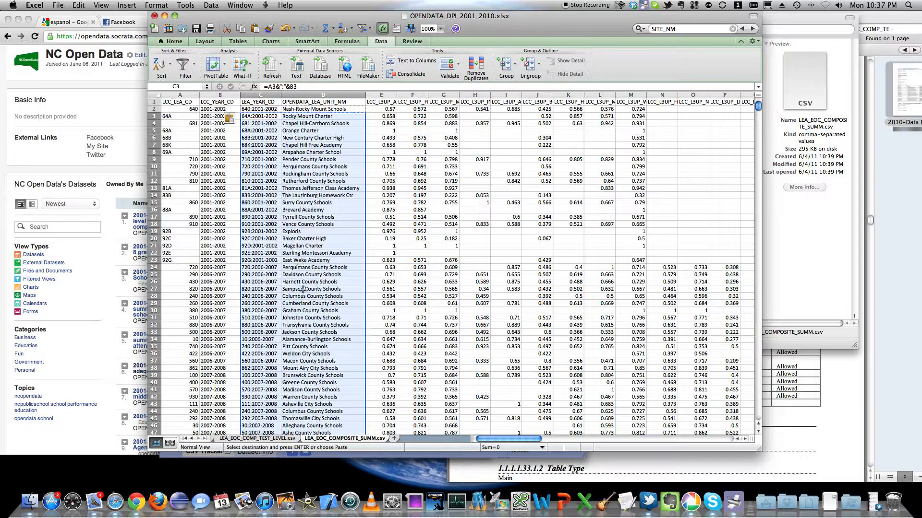
key(Escape)
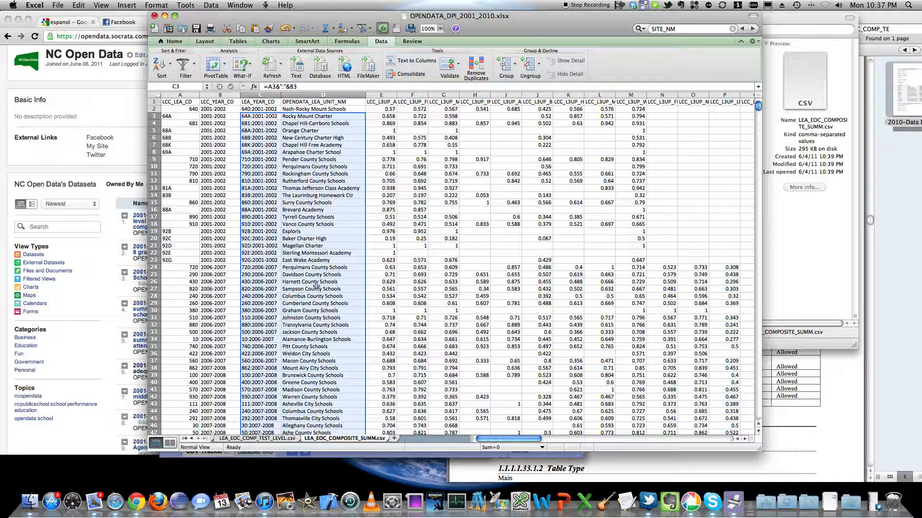
key(super+s)
Step: Copy the entire LEA_EOC_COMPOSITE_SUMM.csv sheet into a new blank workbook, starting at cell A1
click(155, 27)
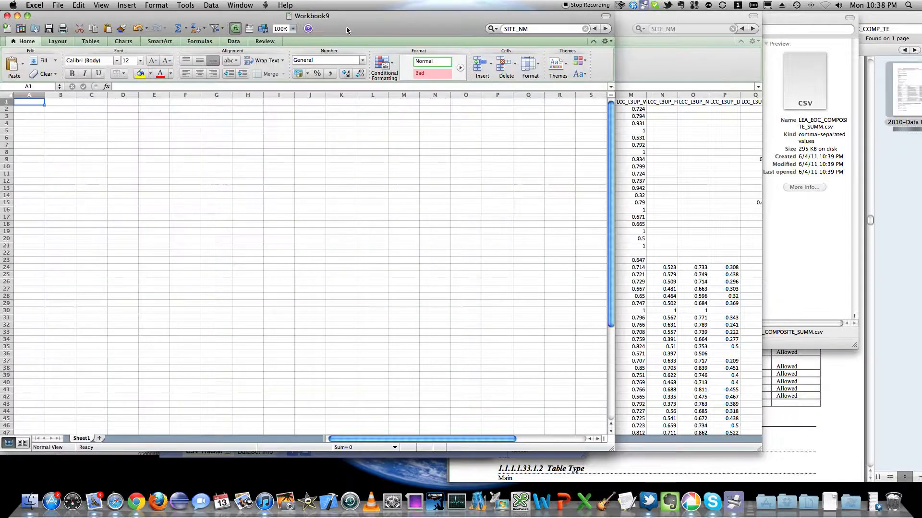
click(652, 19)
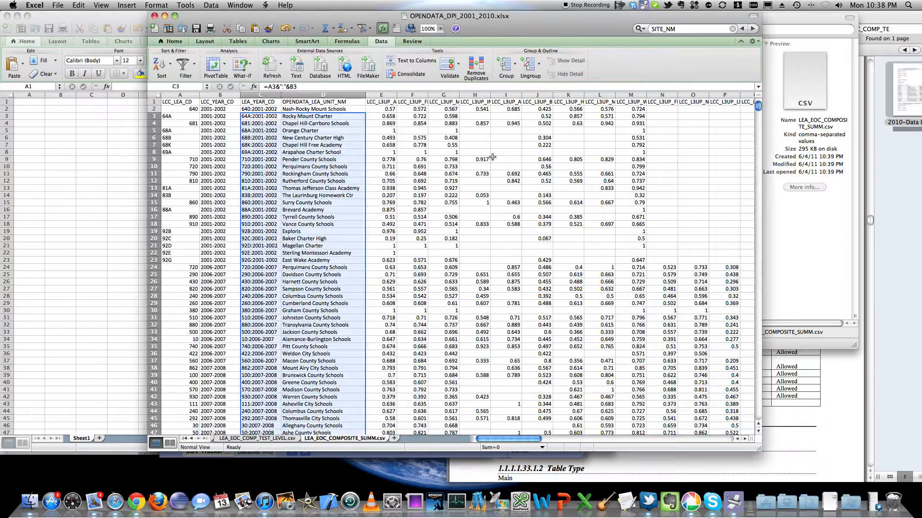
click(227, 131)
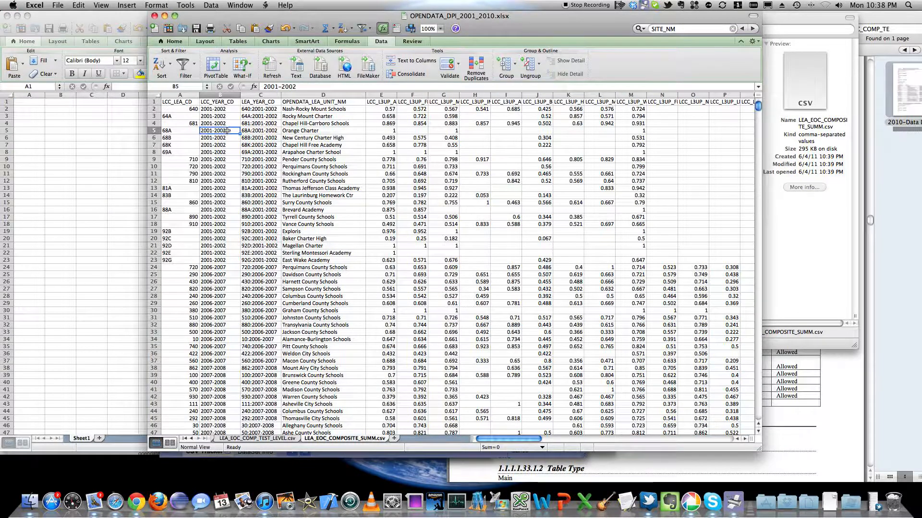
key(super+a)
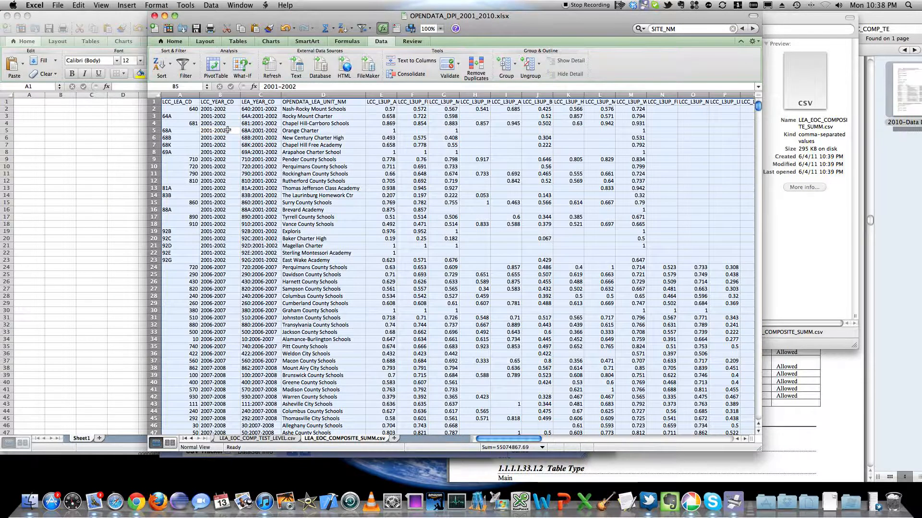
right_click(227, 130)
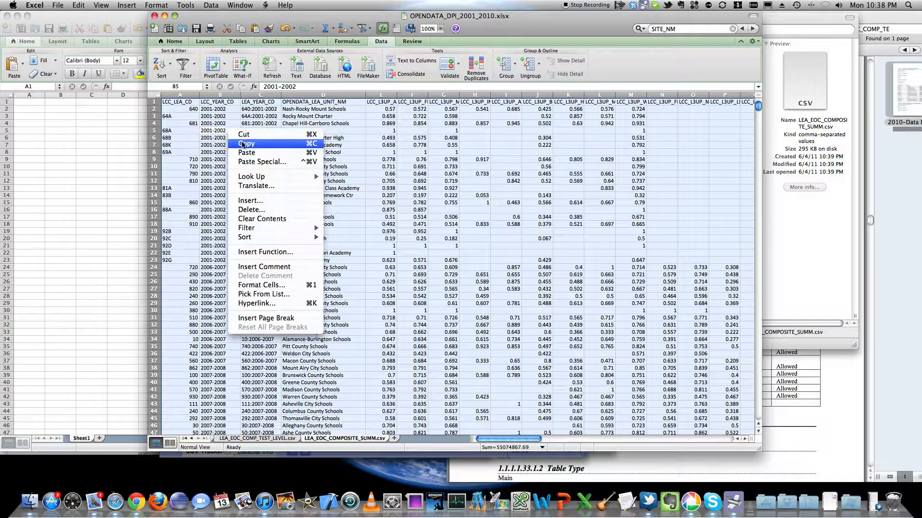
click(242, 139)
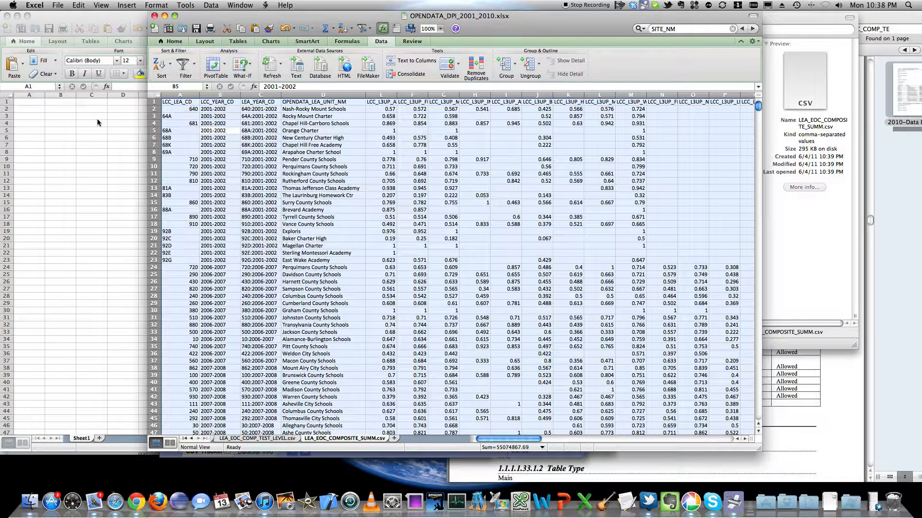
click(27, 100)
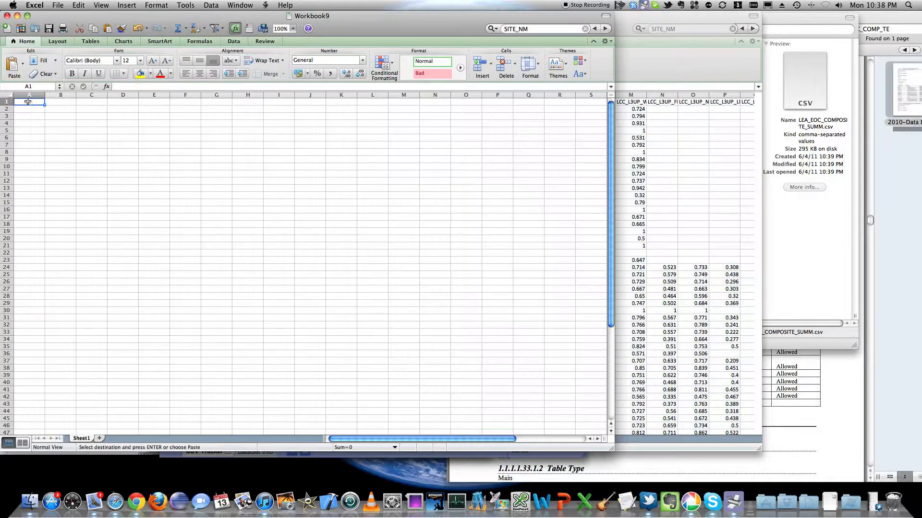
right_click(27, 101)
click(42, 126)
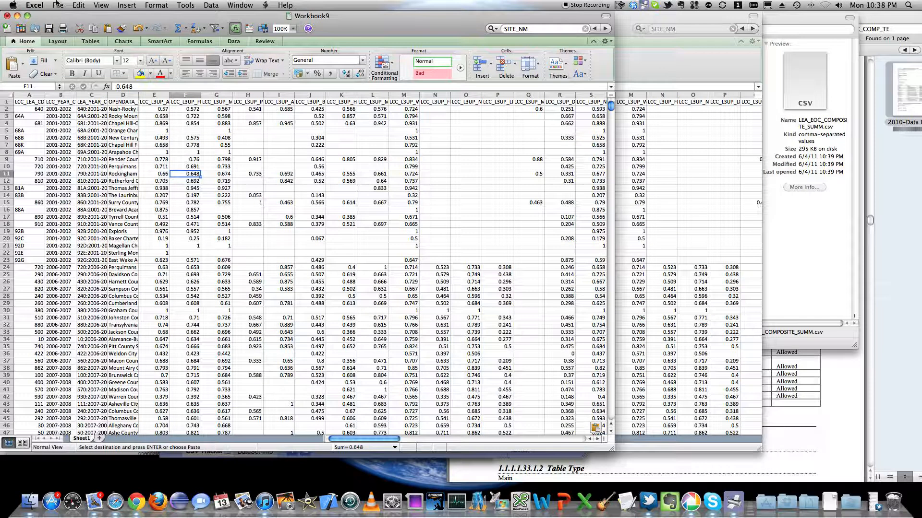
Step: Start saving the new workbook in the opendata folder, naming it OPENDATA_LEA_EOC_COMPOSITE_SUMM.csv from the copied source sheet name with an added prefix
click(58, 5)
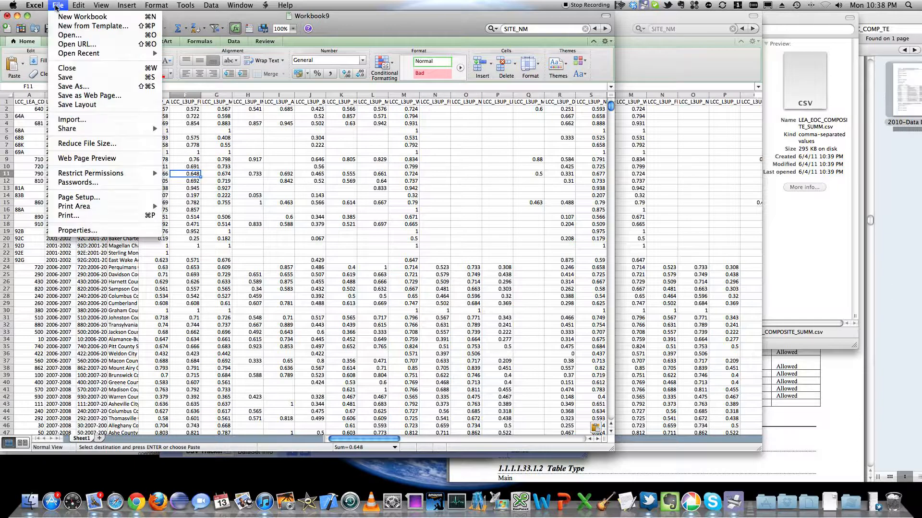
click(93, 86)
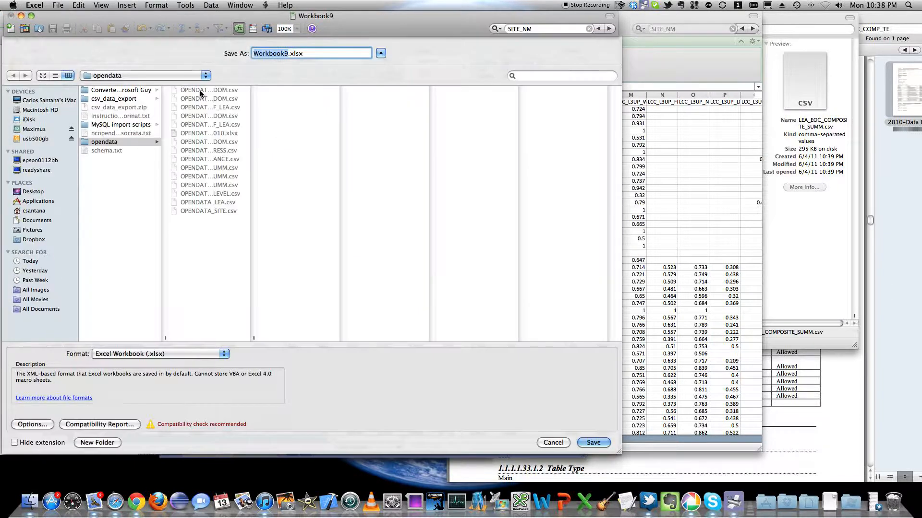
click(719, 79)
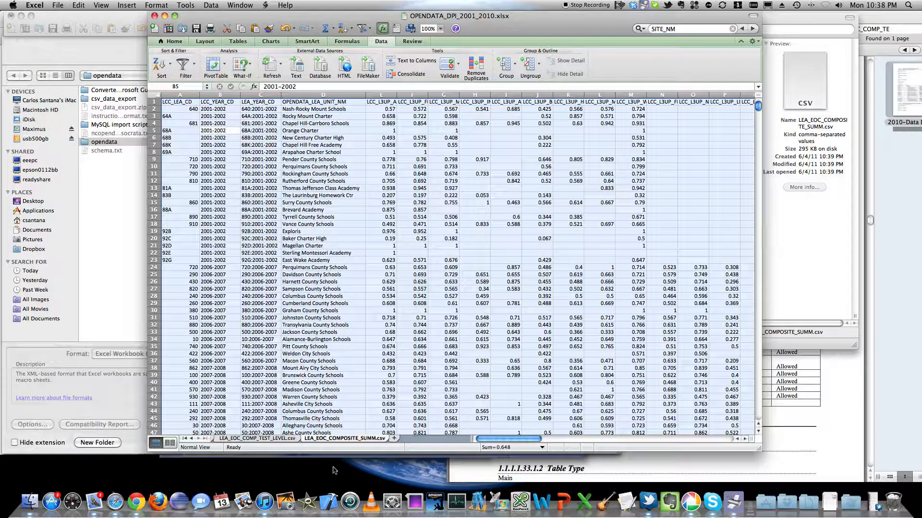
double_click(335, 439)
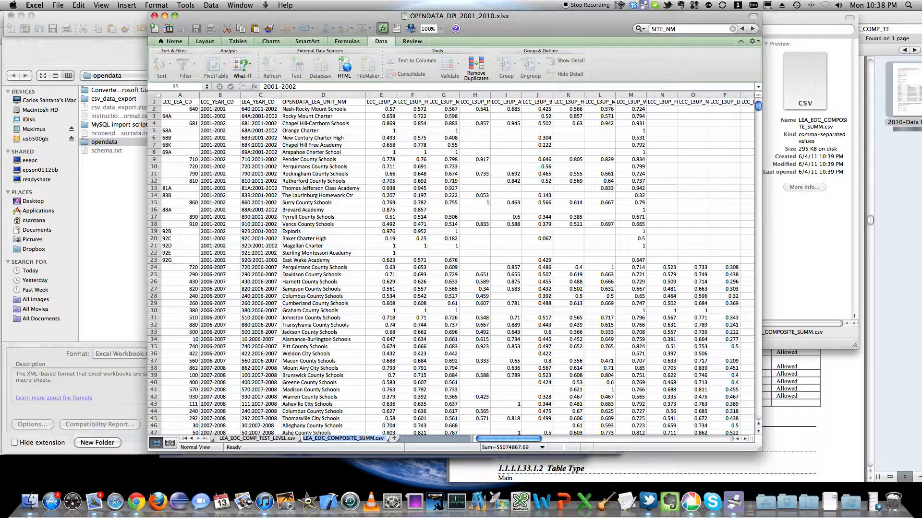
click(89, 221)
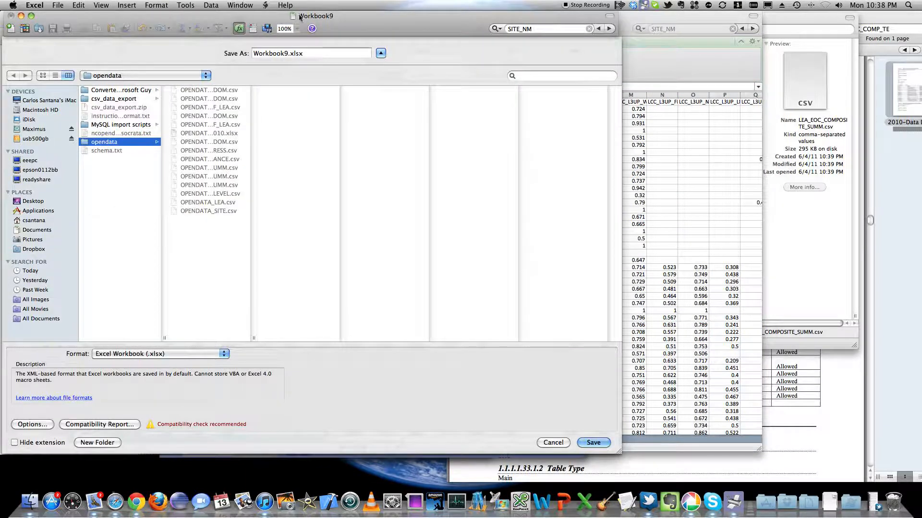
double_click(304, 53)
key(super+v)
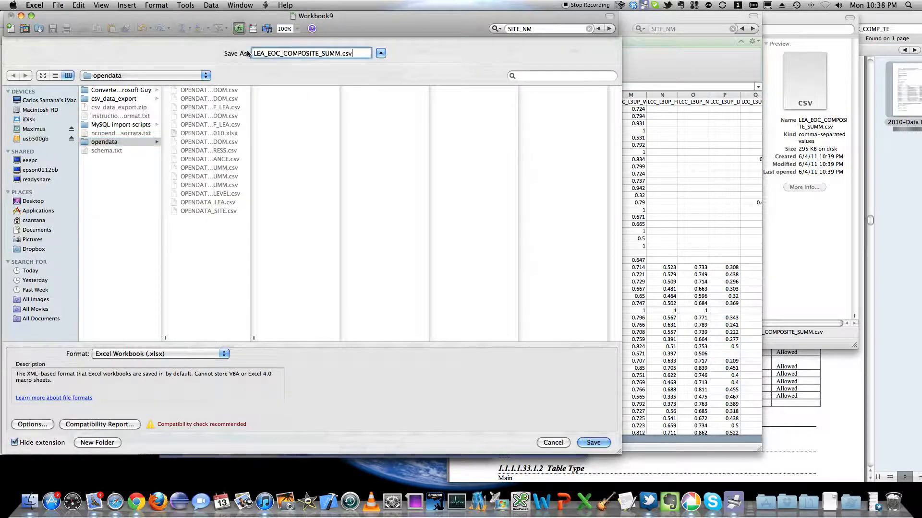
click(254, 54)
text(OPENDATA_)
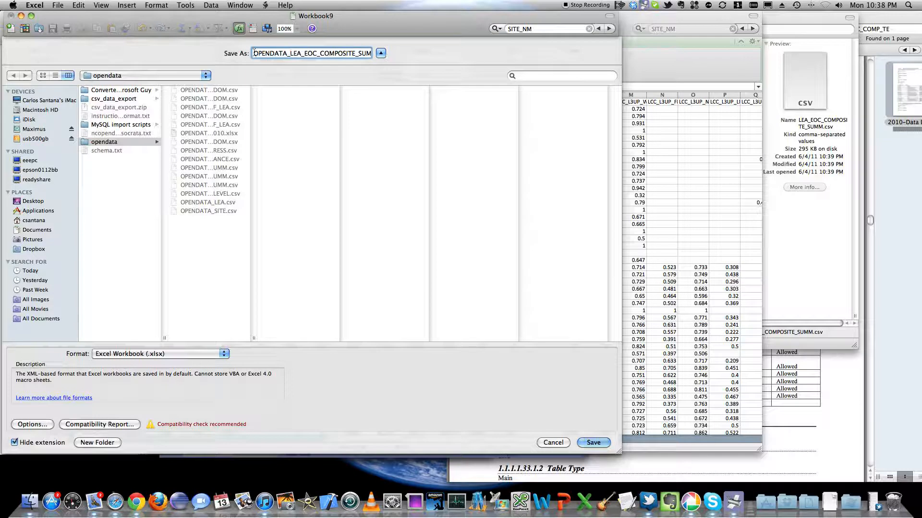
drag(291, 54, 408, 52)
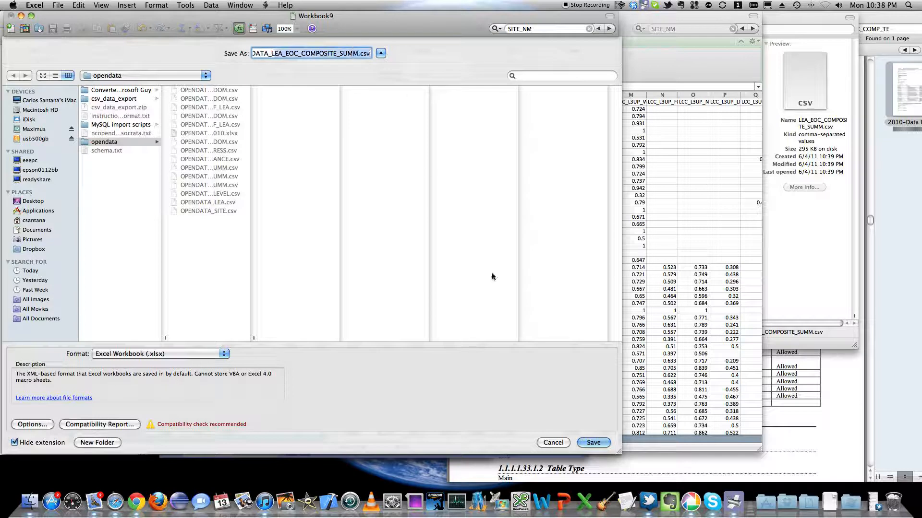
Step: Set the save format to Comma Separated Values (.csv) and save the file, accepting the loss of unsupported features
click(592, 442)
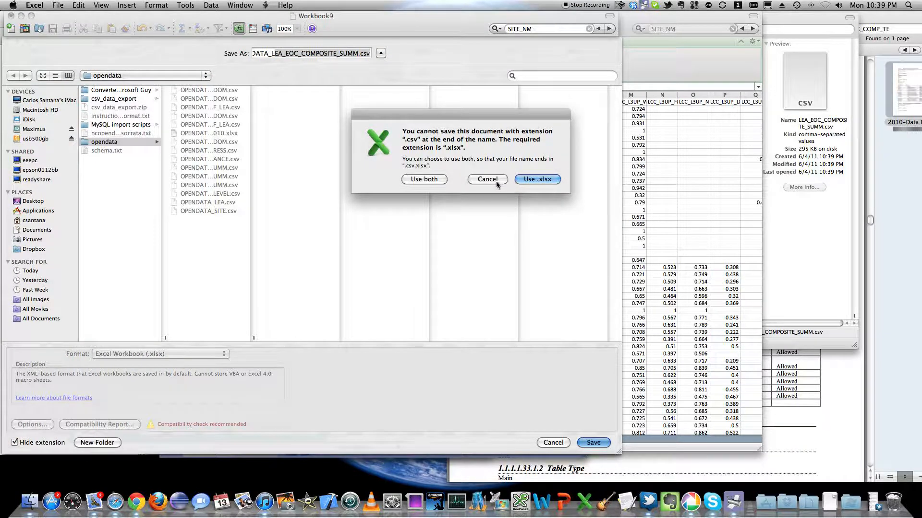
click(496, 180)
click(208, 354)
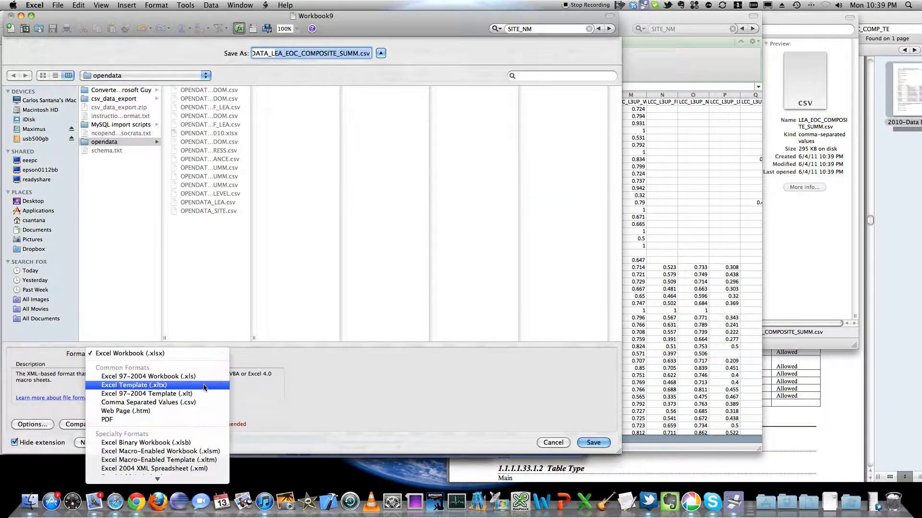
click(204, 403)
click(591, 442)
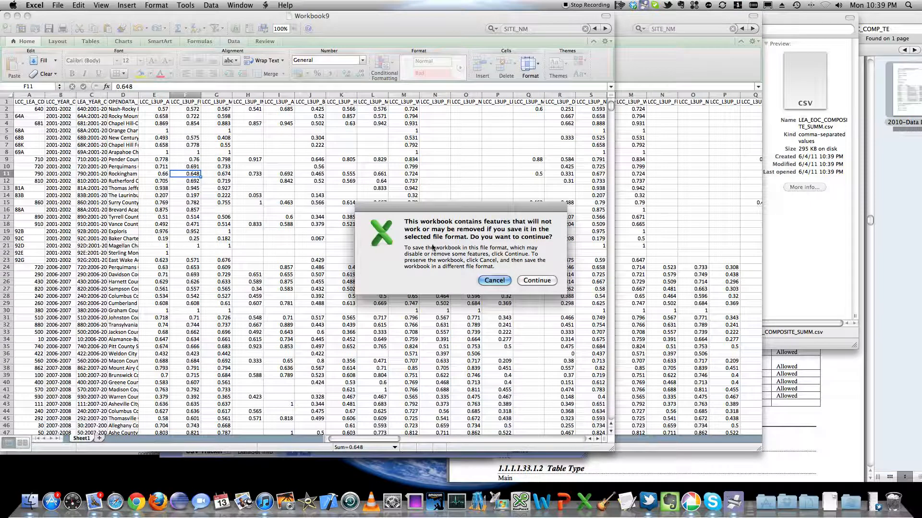
click(536, 281)
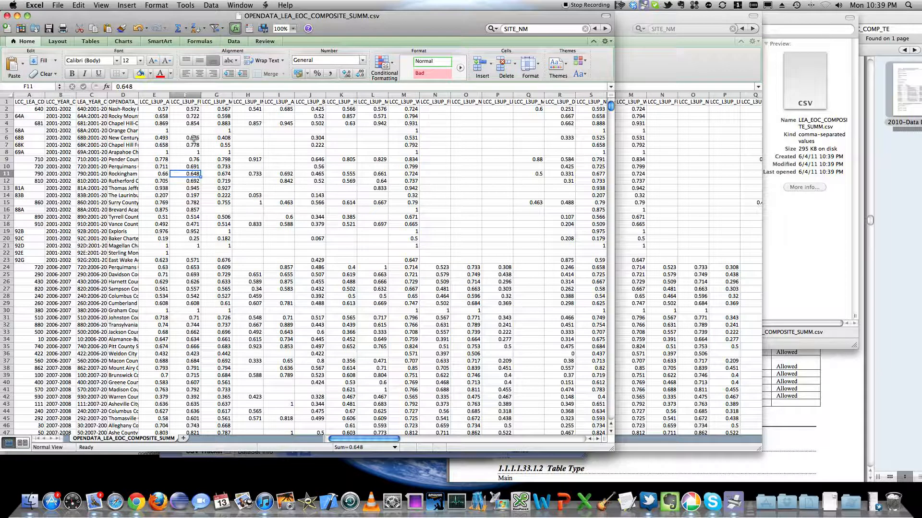
Step: Close OPENDATA_LEA_EOC_COMPOSITE_SUMM.csv with its changes saved and return to the OPENDATA_DPI_2001_2010 workbook
click(8, 16)
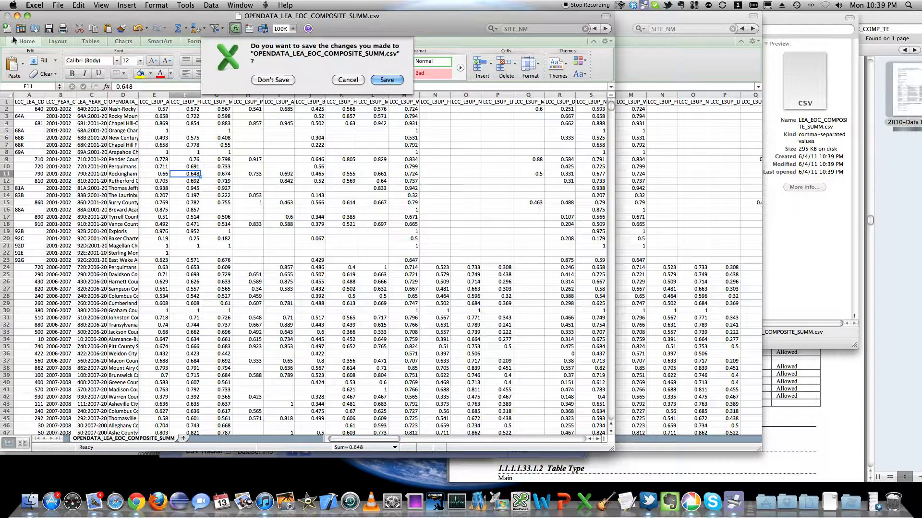
click(387, 78)
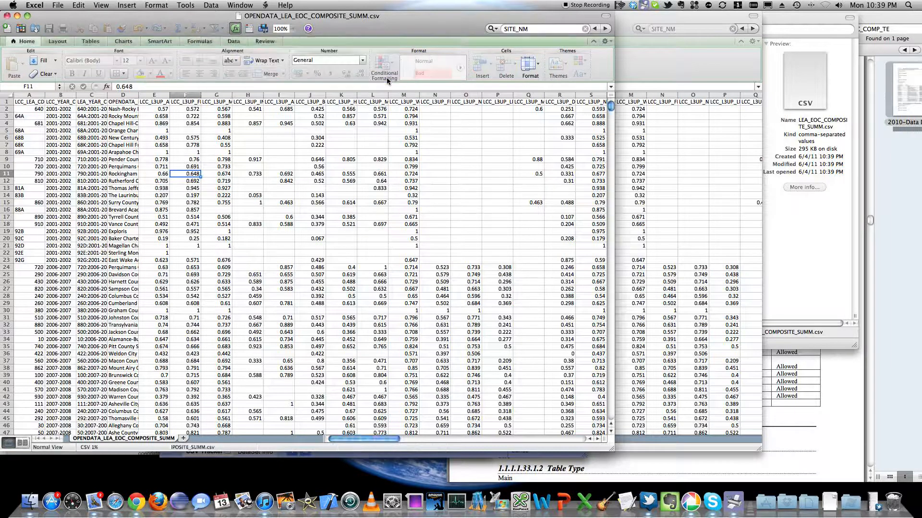
click(541, 282)
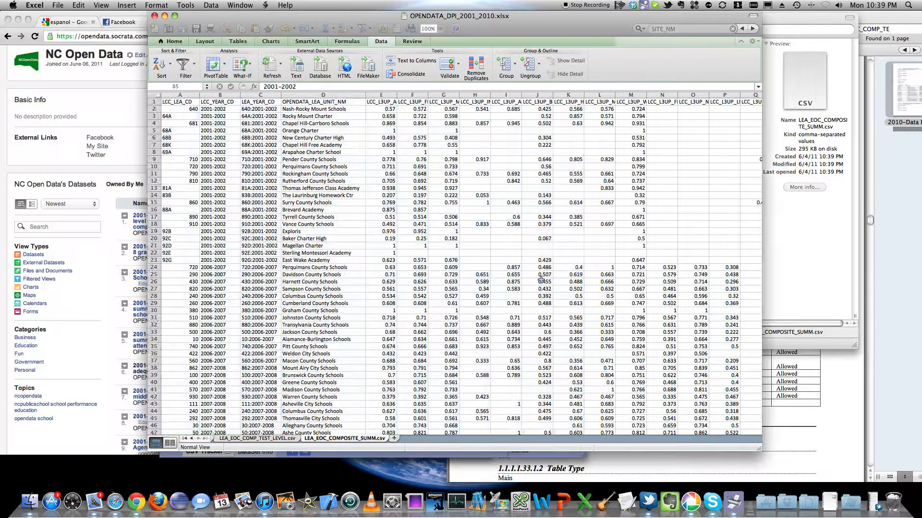
click(306, 212)
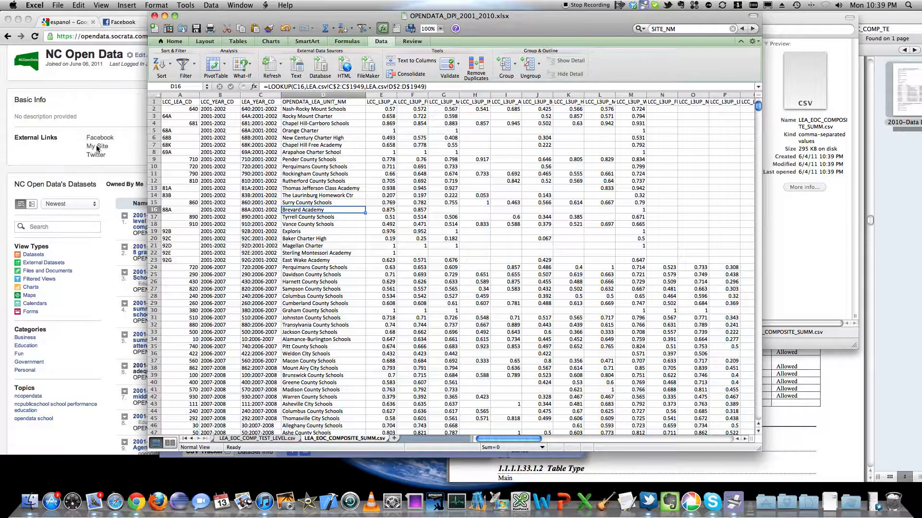
Step: Switch to the NC Open Data profile in Chrome and start a new dataset using the data file import option
click(118, 113)
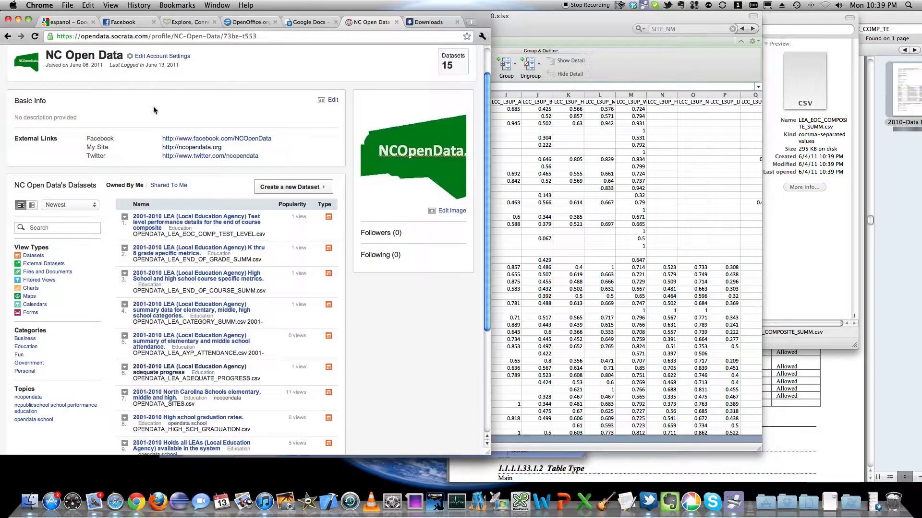
scroll(259, 115, up, 1)
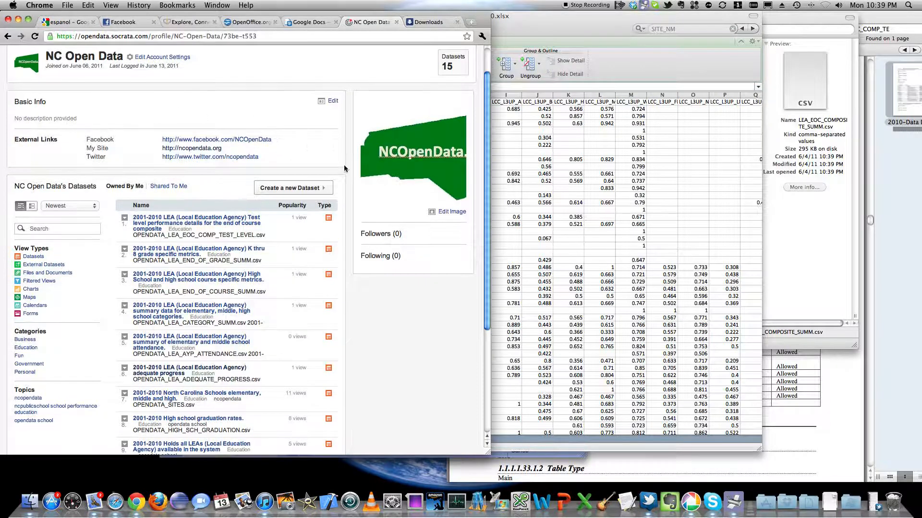
click(263, 186)
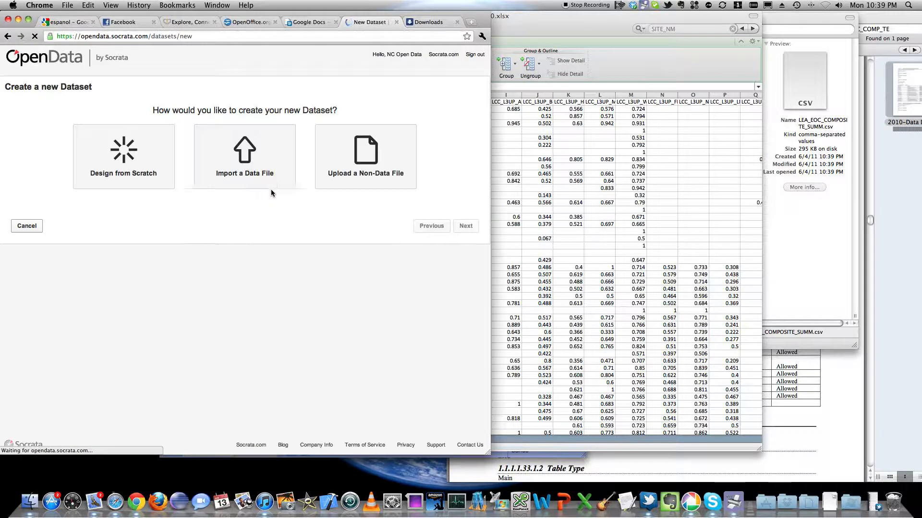
click(228, 154)
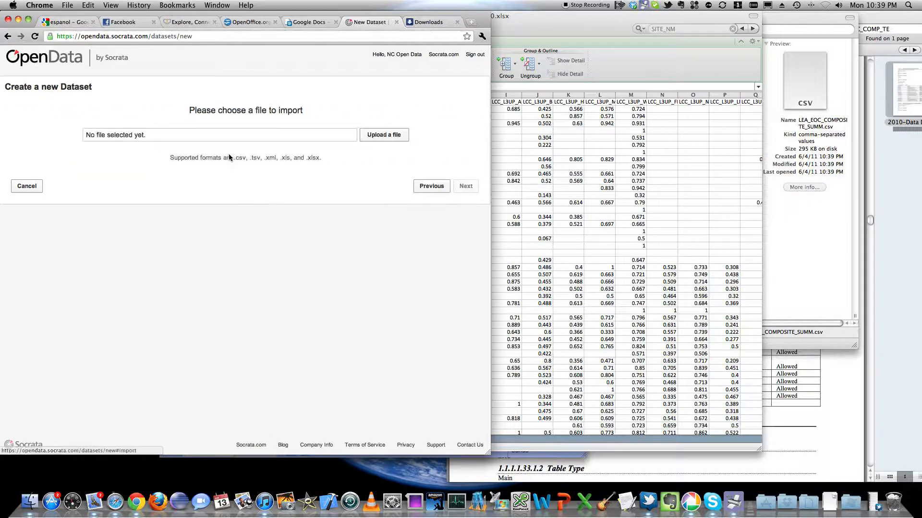
Step: Upload OPENDATA_LEA_EOC_COMPOSITE_SUMM from the opendata folder and import it with the suggested column names and data types
drag(233, 160, 243, 160)
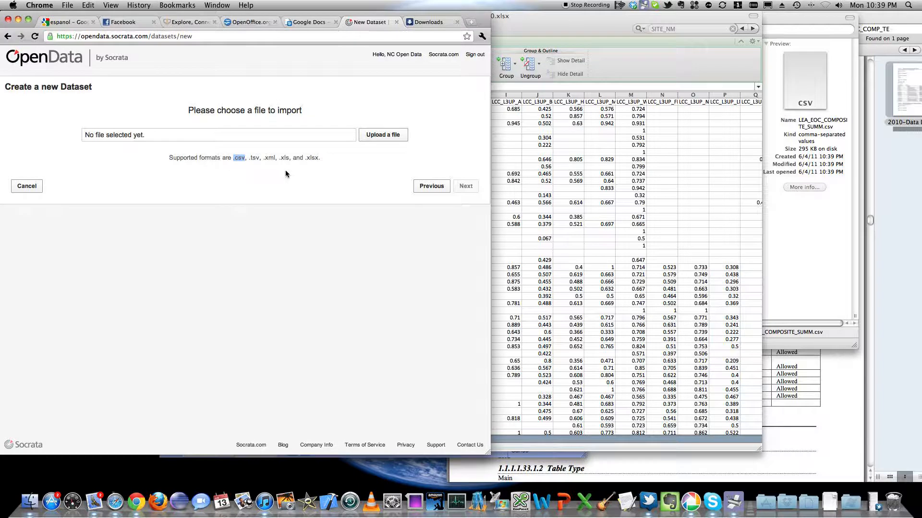
click(382, 134)
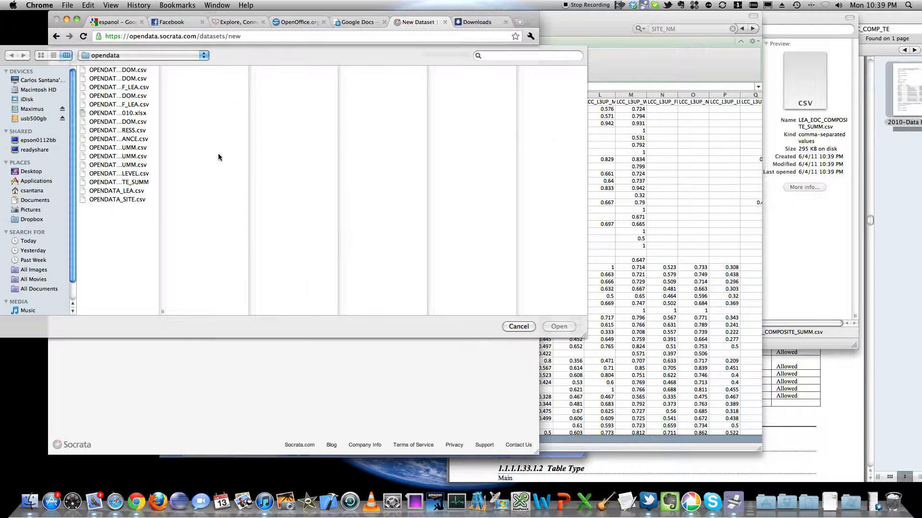
drag(163, 312, 254, 312)
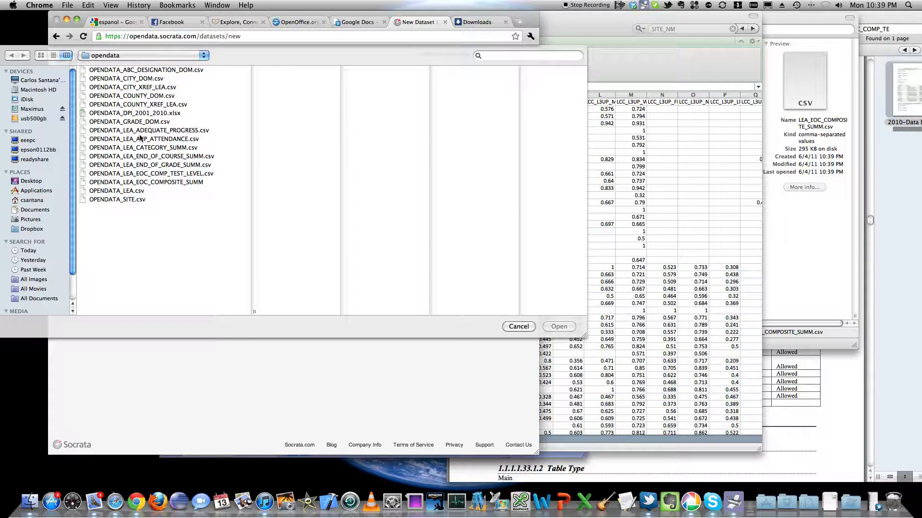
click(137, 183)
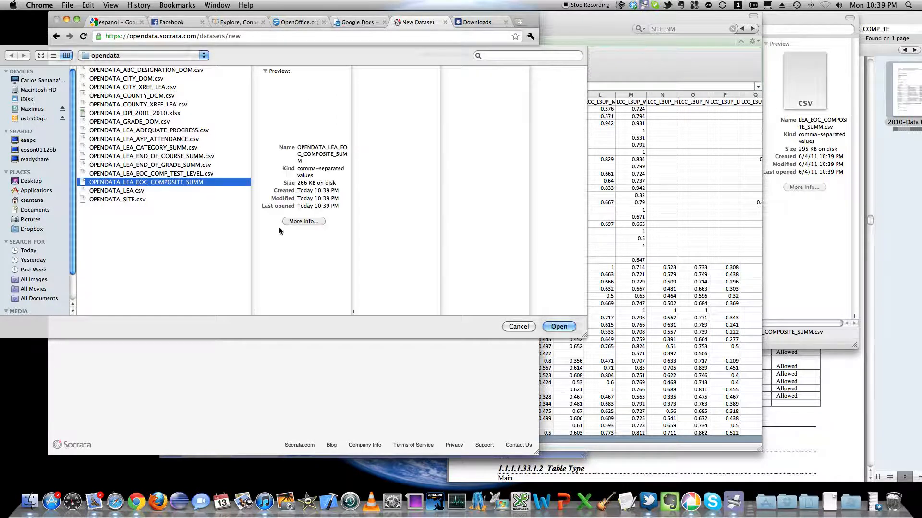
click(559, 326)
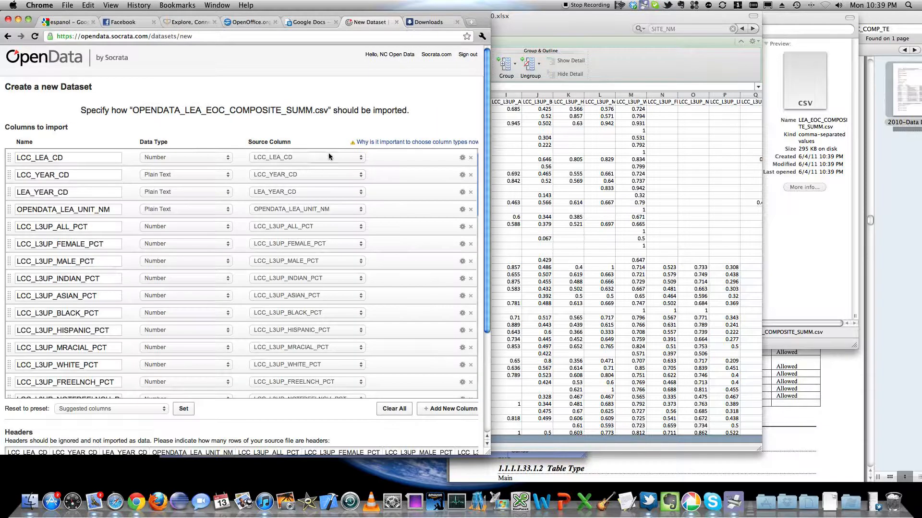
scroll(486, 134, down, 5)
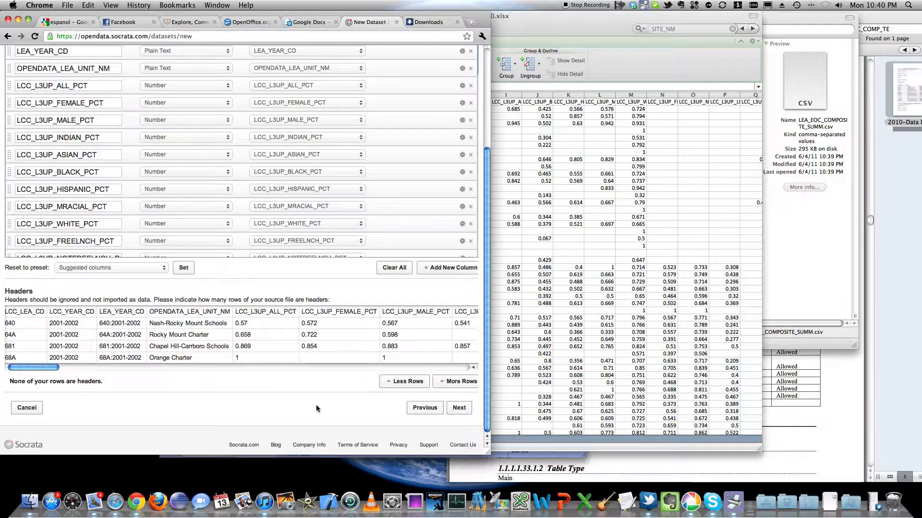
click(463, 409)
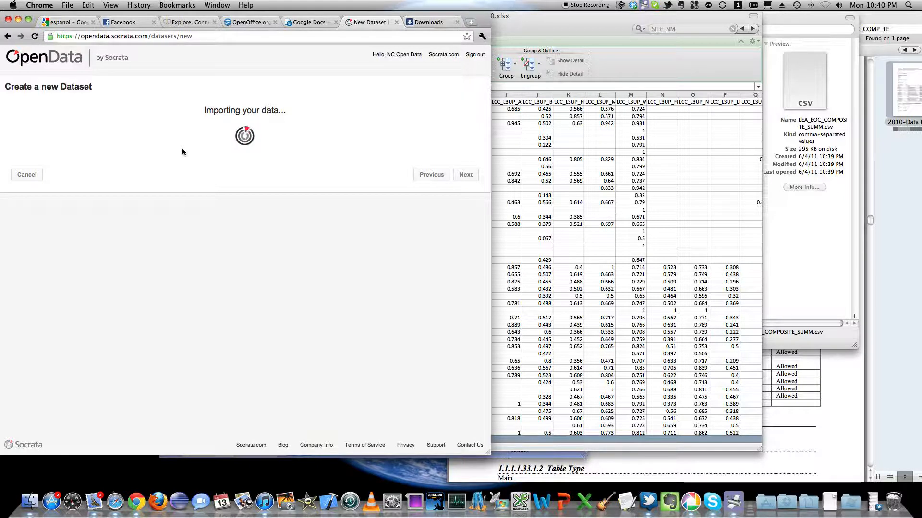
Step: Copy the table name LEA_EOC_COMPOSITE_SUMM from the dataset title, leaving the title unchanged, and place the cursor in the brief description
click(206, 134)
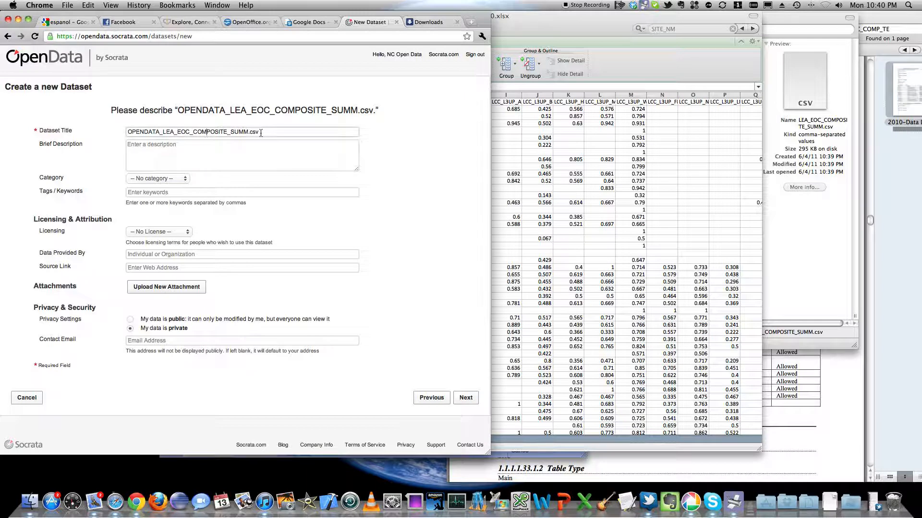
drag(246, 132, 161, 132)
key(super+c)
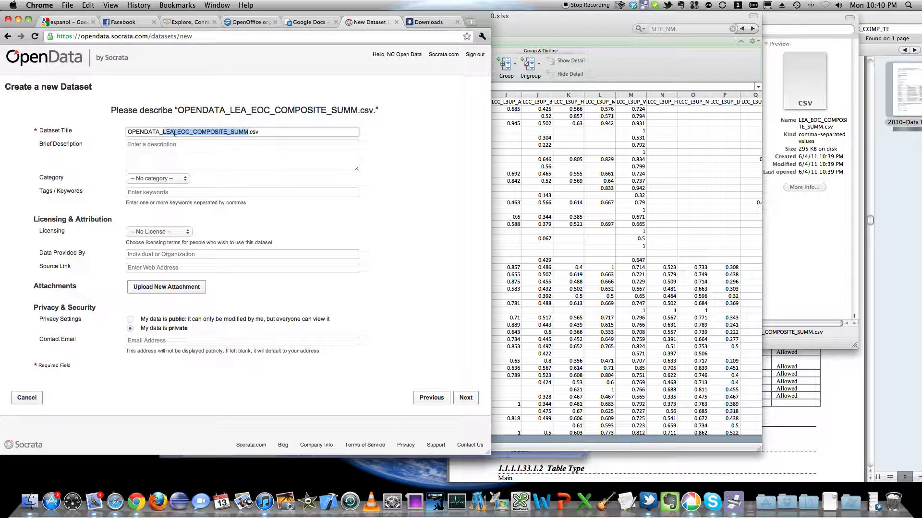
click(185, 135)
click(201, 149)
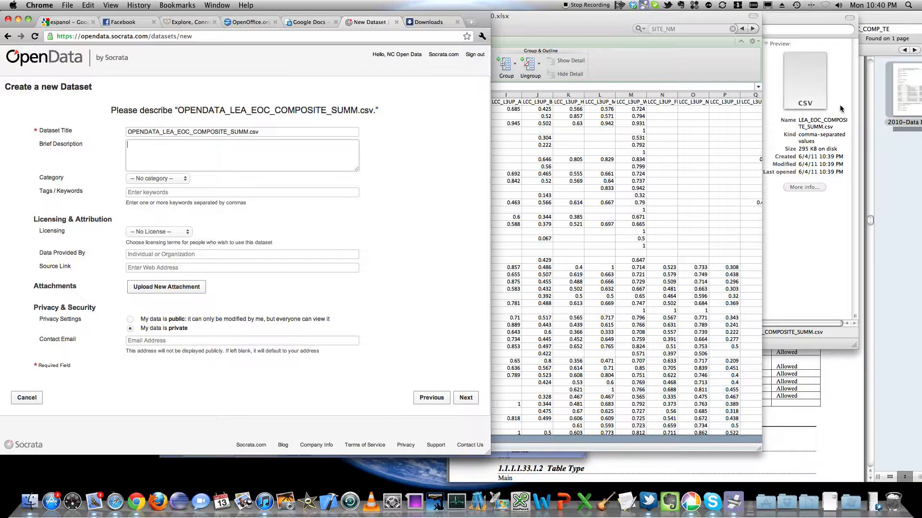
Step: Switch to 2010-Data Dictionary.pdf in Preview and search it for the copied table name LEA_EOC_COMPOSITE_SUMM
key(F9)
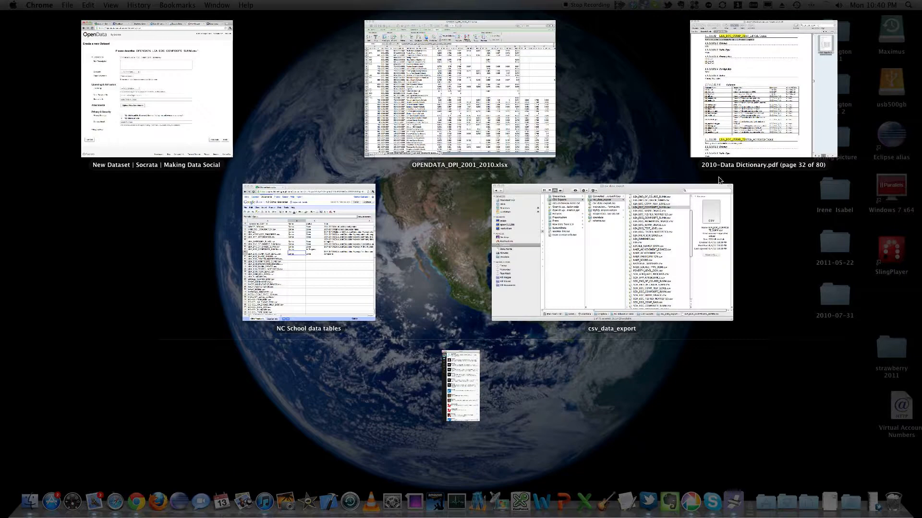
click(698, 110)
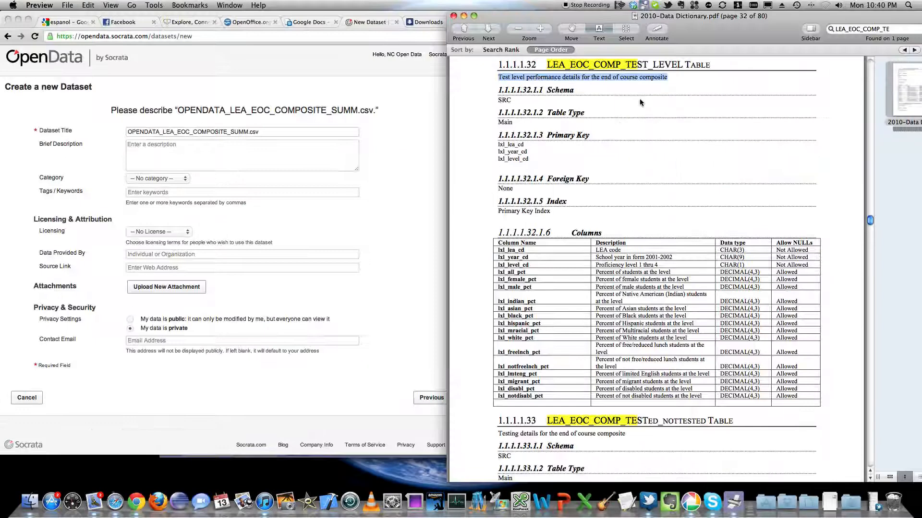
drag(731, 19, 694, 21)
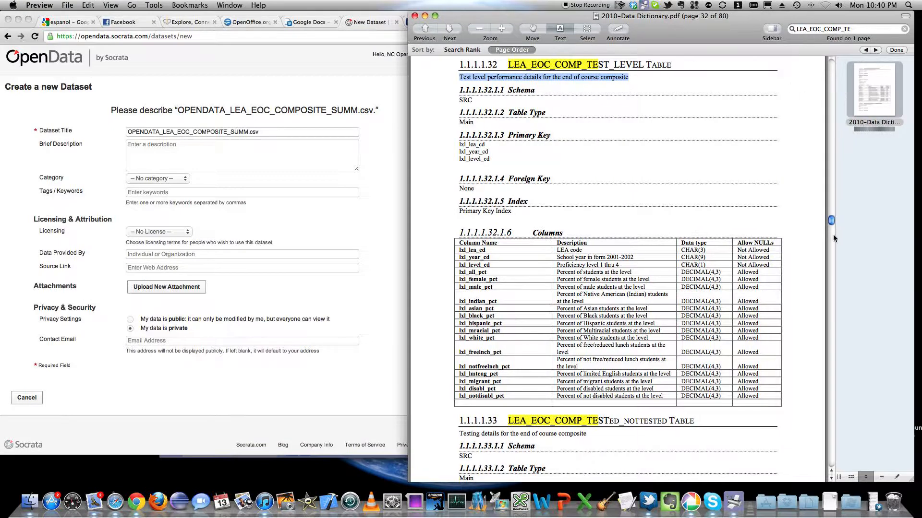
drag(832, 221, 800, 46)
click(888, 29)
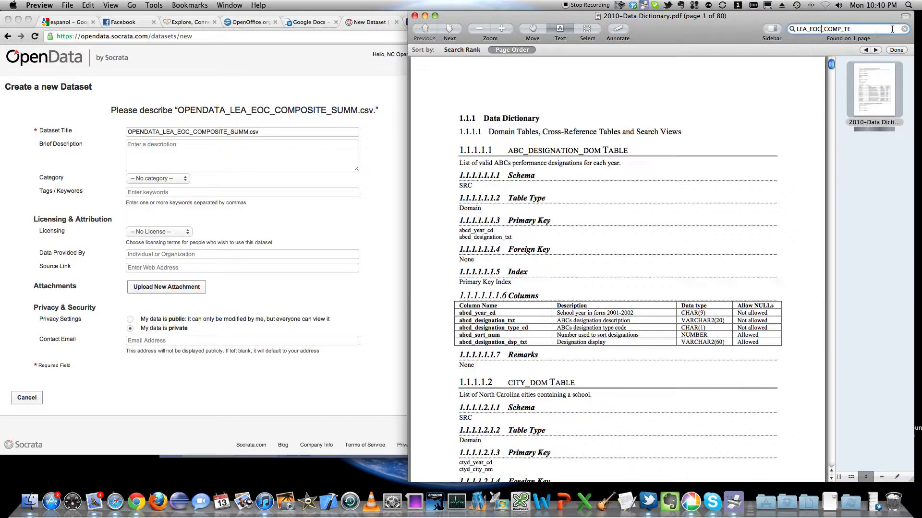
drag(888, 29, 724, 28)
key(super+v)
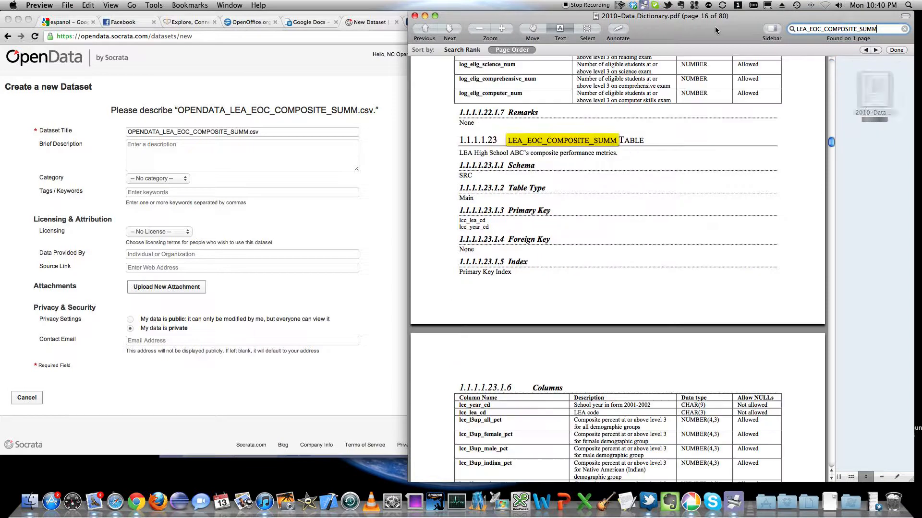
Step: Copy the table description "LEA High School ABC's composite performance metrics." from the data dictionary
drag(622, 154, 461, 156)
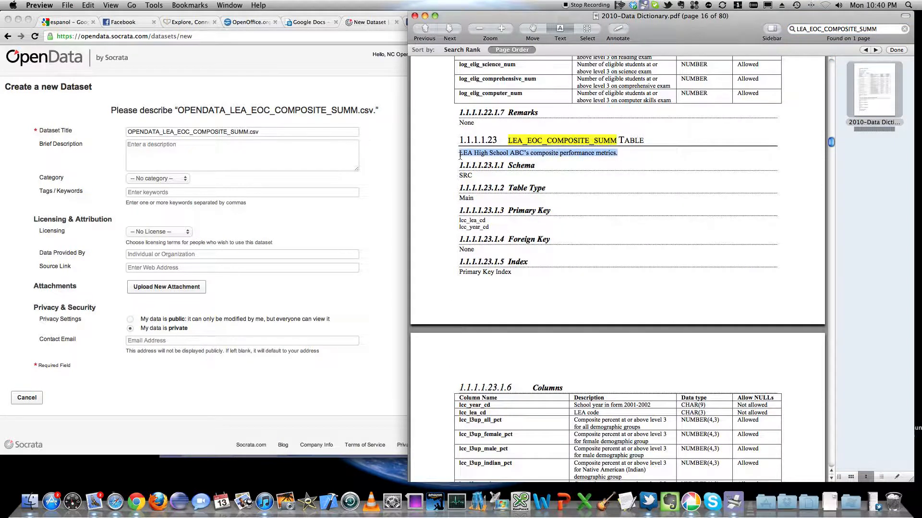
right_click(573, 155)
click(600, 195)
click(448, 175)
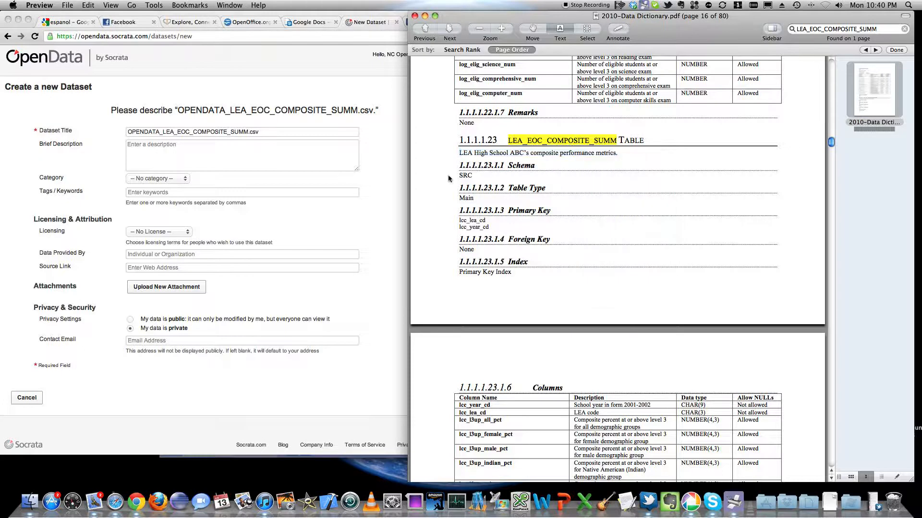
Step: Switch to the NC School data tables spreadsheet and start the title for LEA_EOC_COMPOSITE_SUMM.csv with "2001-2010 LEA"
click(261, 133)
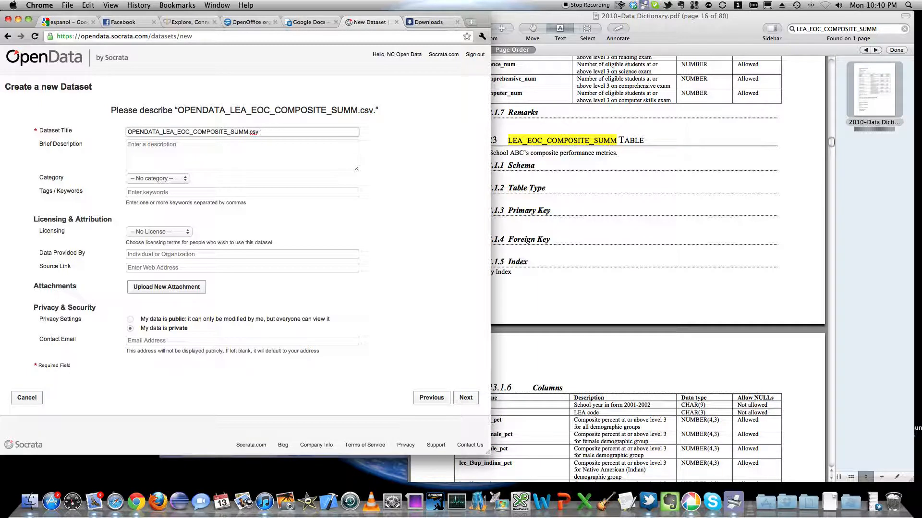
key(F3)
click(390, 247)
click(336, 253)
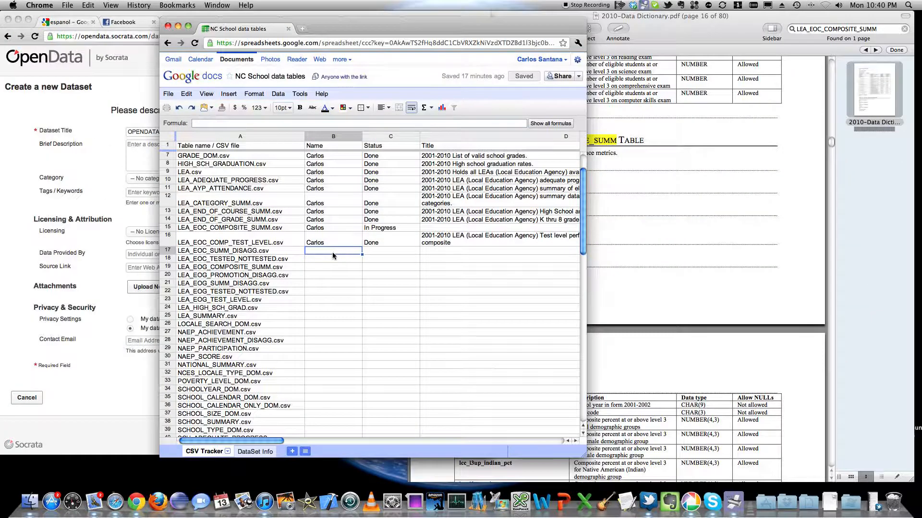
click(330, 229)
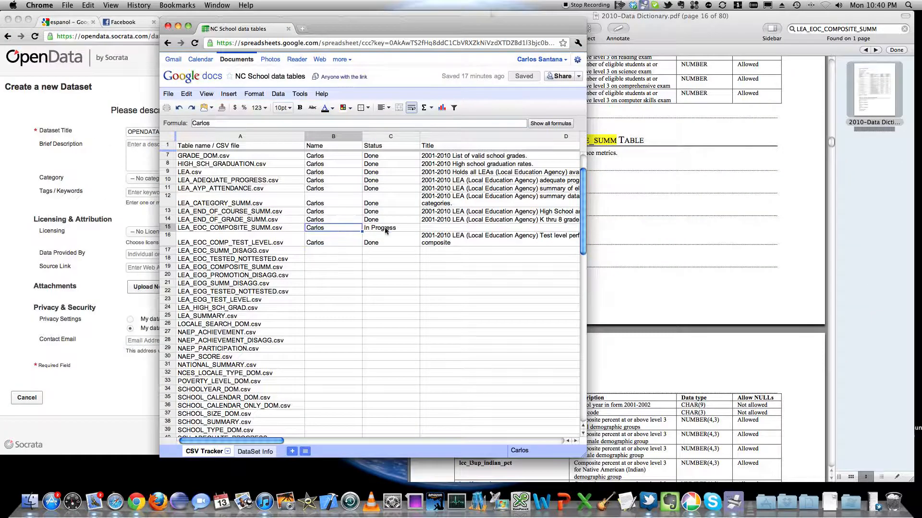
click(384, 229)
click(441, 229)
double_click(441, 229)
text(2001-20)
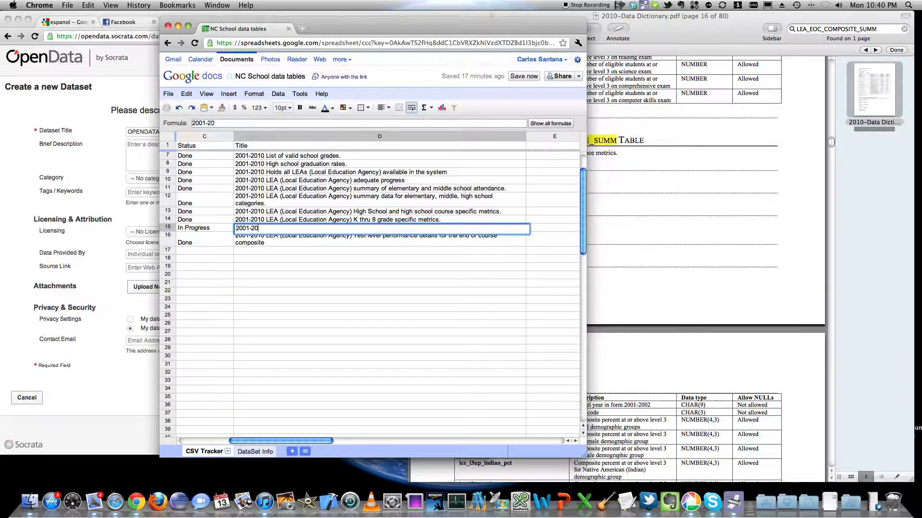
text(10 LEA)
Step: Paste the copied description into the row 15 title, remove the duplicate LEA, and add an opening parenthesis before "High School"
right_click(315, 228)
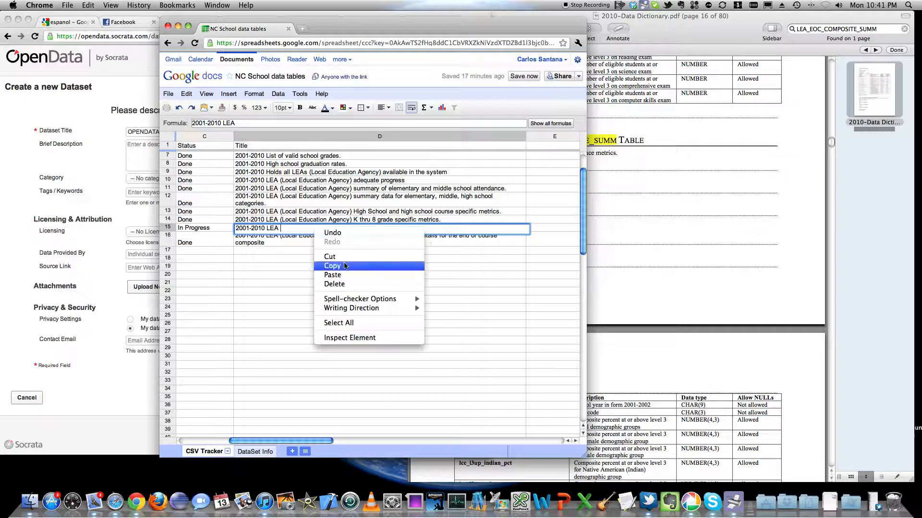
click(367, 276)
key(BackSpace)
key(BackSpace)
key(BackSpace)
text(()
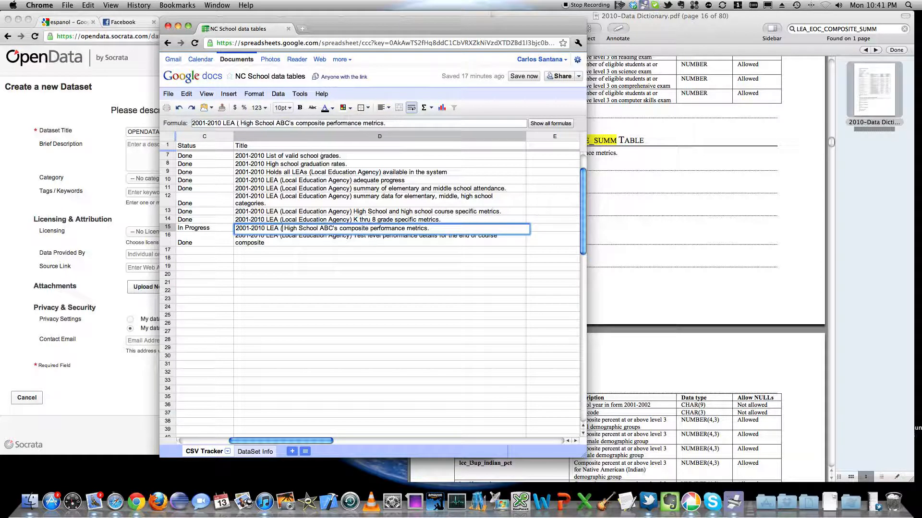
Step: Copy "Local Education Agency" from the row 14 title into the row 15 title's parentheses, close them, and commit the cell
double_click(308, 221)
drag(351, 220, 281, 221)
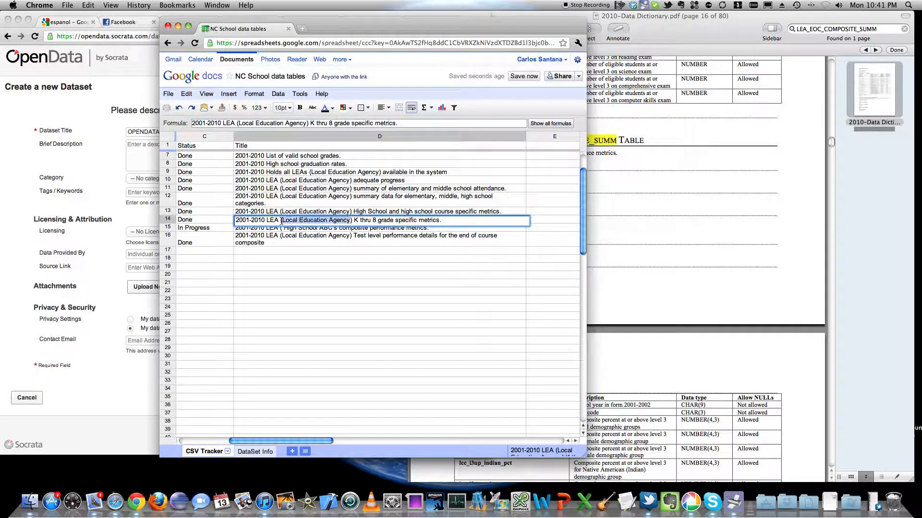
right_click(285, 220)
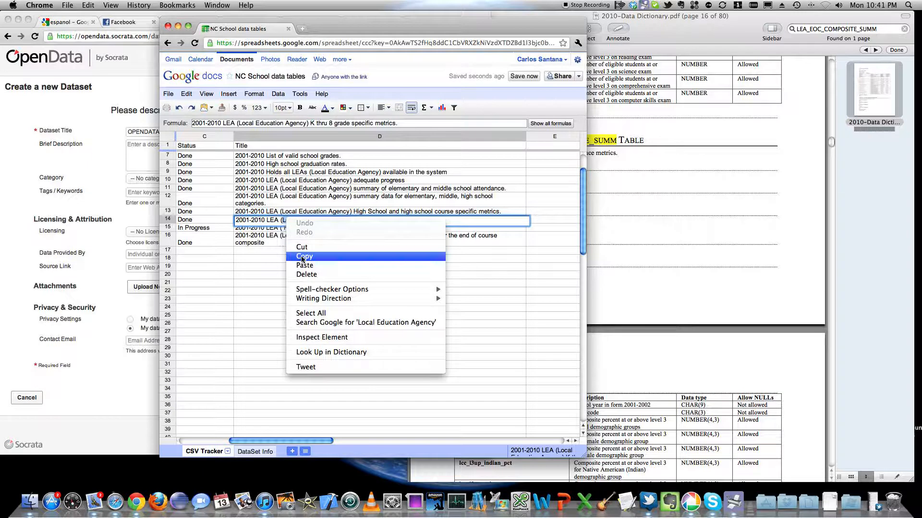
click(297, 258)
click(275, 228)
double_click(278, 228)
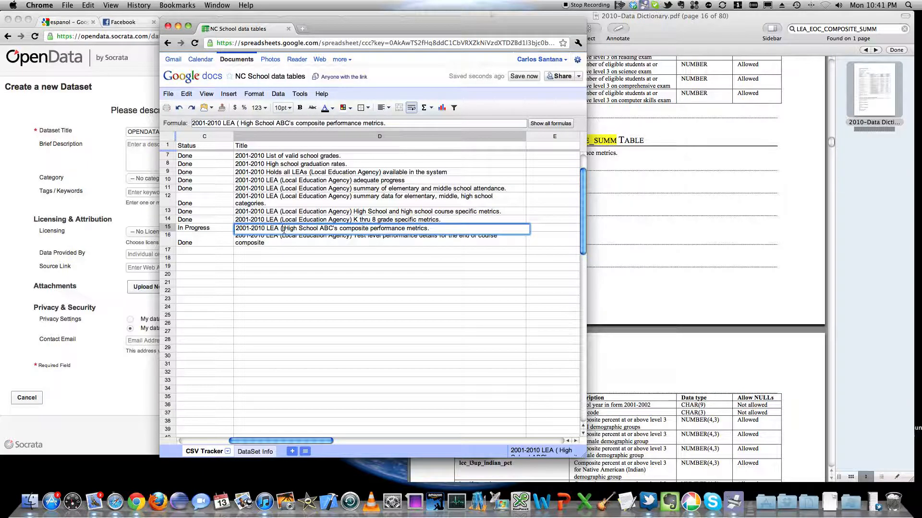
right_click(284, 230)
click(295, 273)
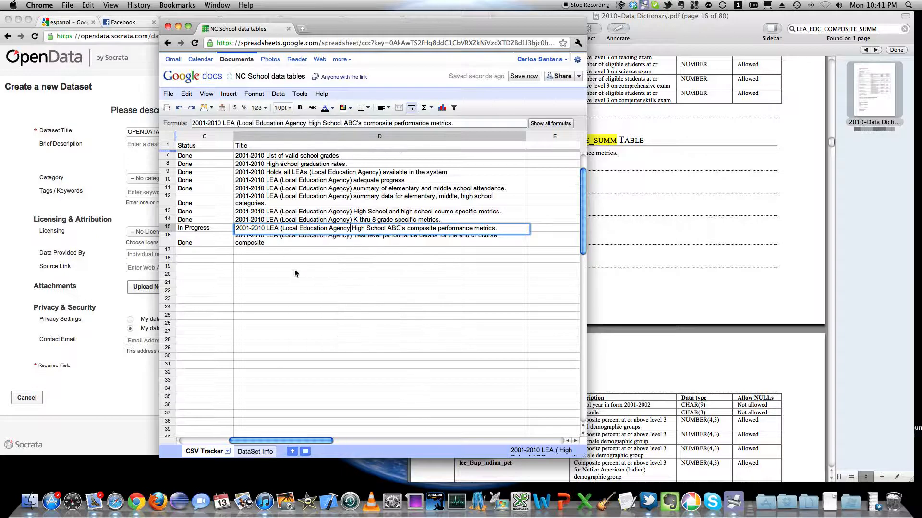
key(Return)
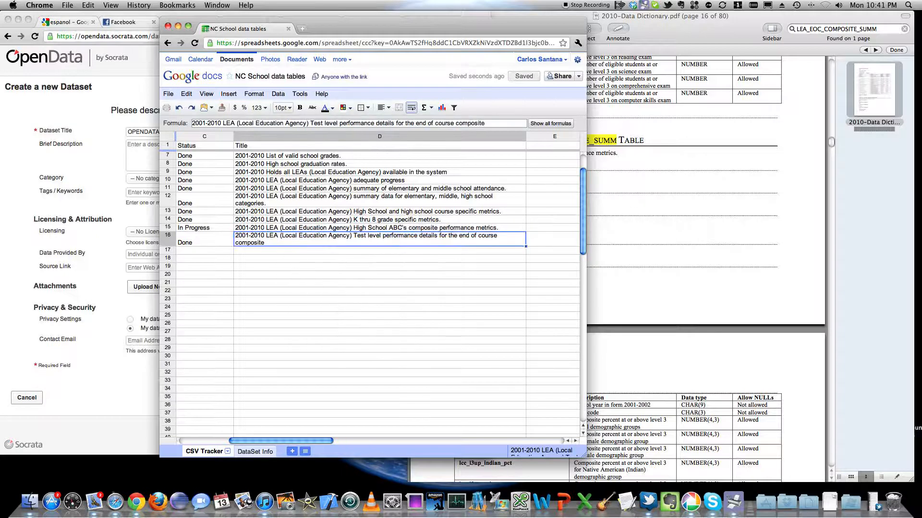
Step: Copy the full row 15 title, "2001-2010 LEA (Local Education Agency) High School ABC's composite performance metrics."
click(292, 229)
double_click(290, 229)
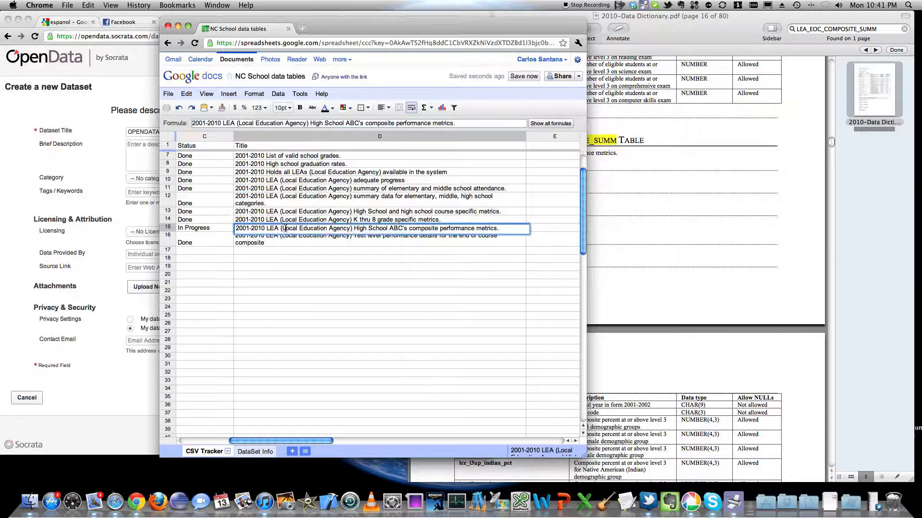
right_click(286, 229)
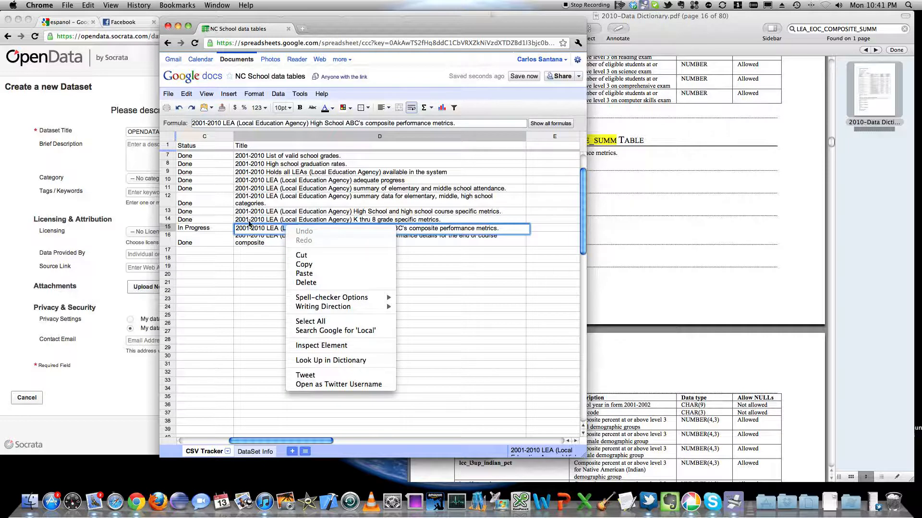
click(312, 321)
right_click(260, 231)
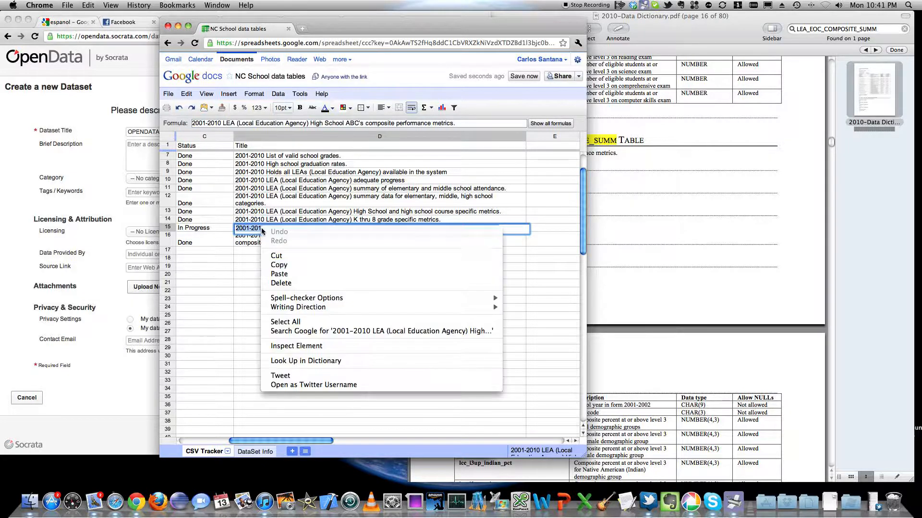
click(284, 266)
click(285, 256)
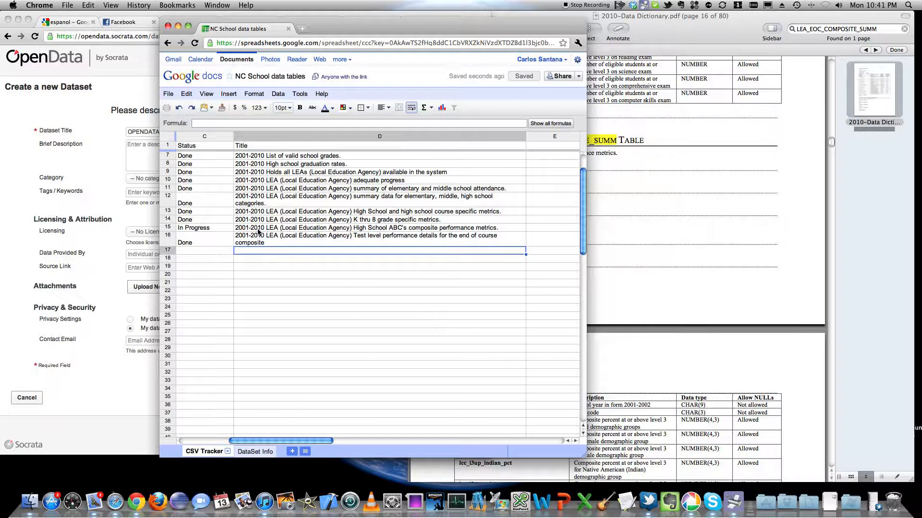
Step: Select the row 15 title cell in the tracker and switch back to the Socrata new dataset form
click(251, 230)
scroll(259, 234, up, 3)
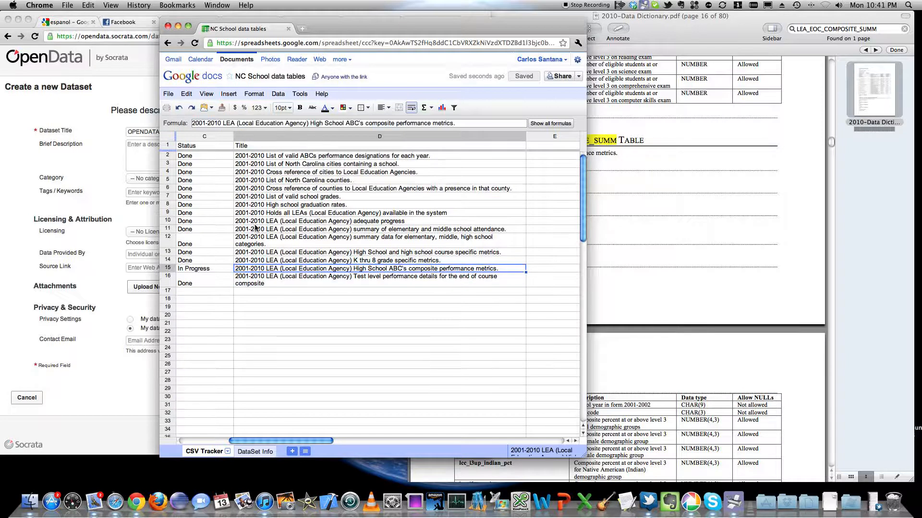
scroll(258, 260, left, 5)
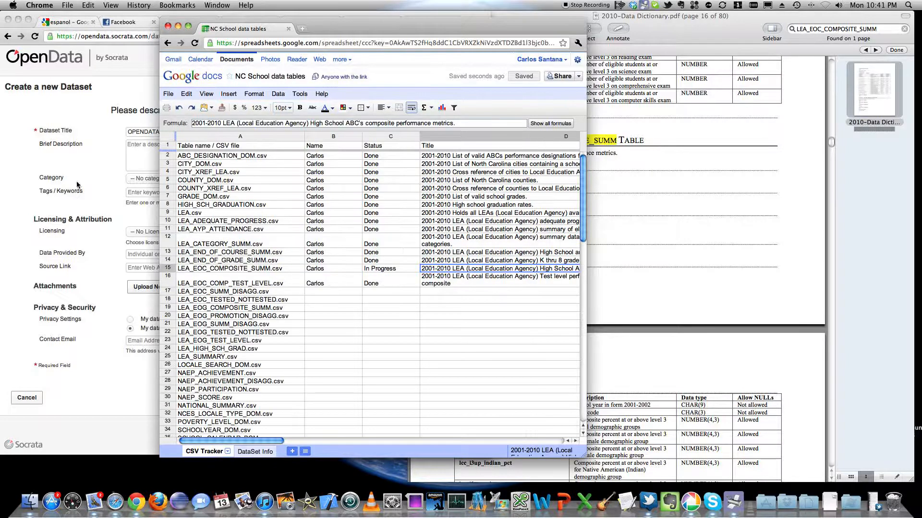
key(super+grave)
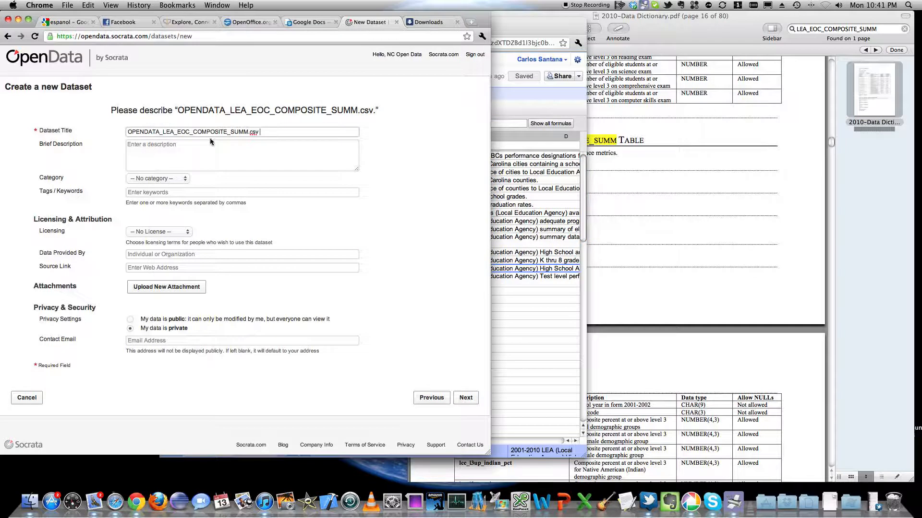
Step: Paste the copied row 15 title after the file name in the Dataset Title and also into the Brief Description
right_click(275, 132)
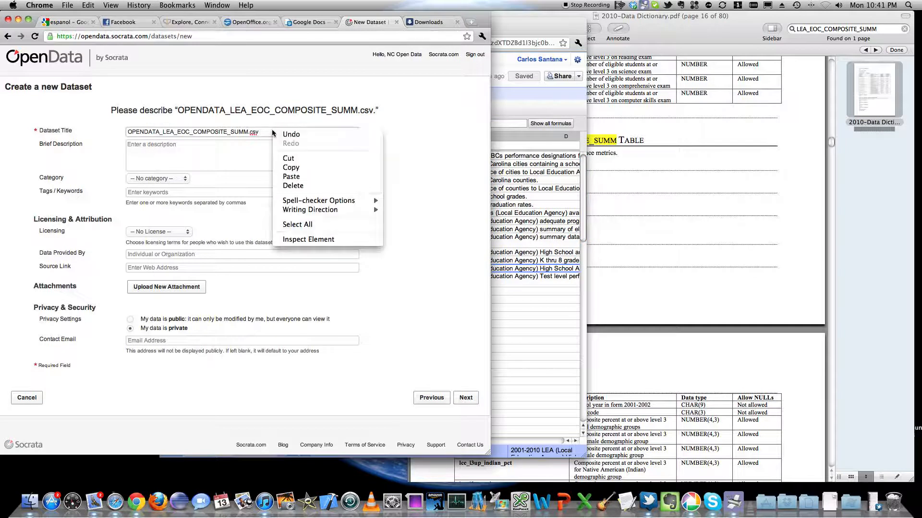
click(300, 179)
key(super+a)
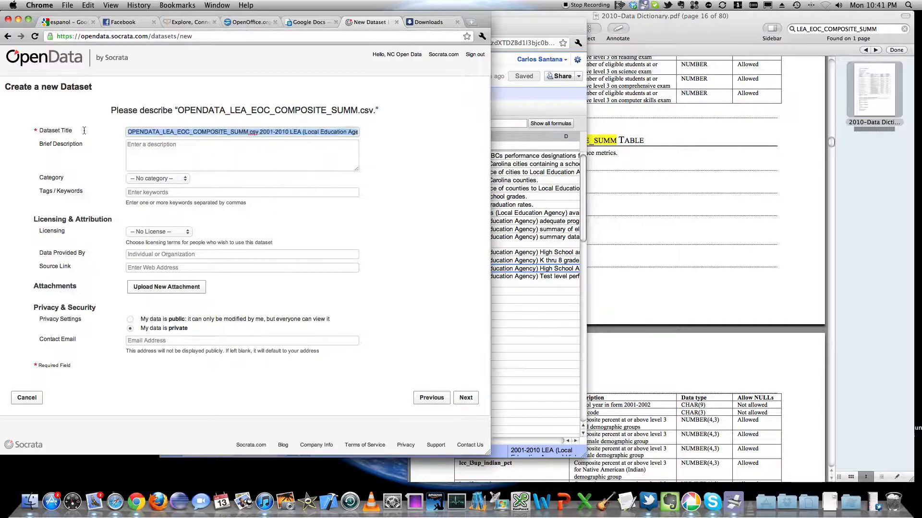
click(167, 147)
right_click(167, 145)
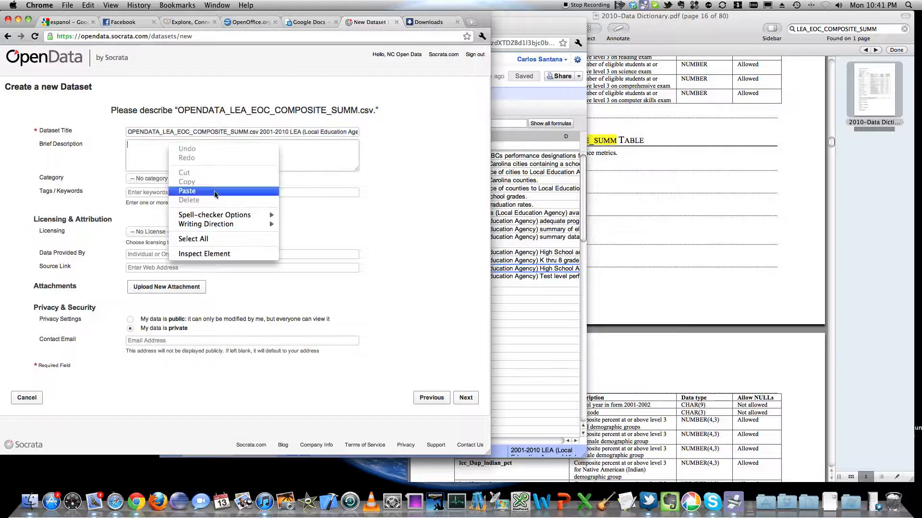
click(216, 189)
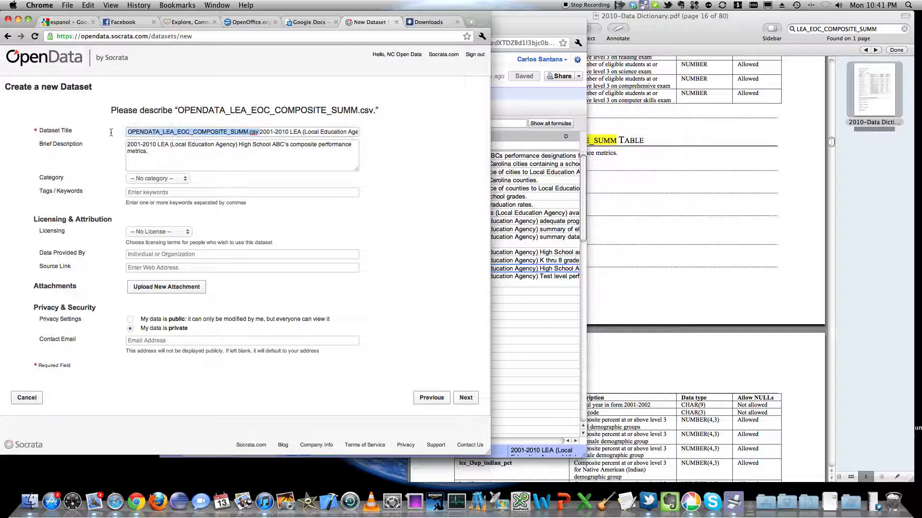
Step: Move OPENDATA_LEA_EOC_COMPOSITE_SUMM.csv out of the Dataset Title onto a new first line of the Brief Description
right_click(154, 132)
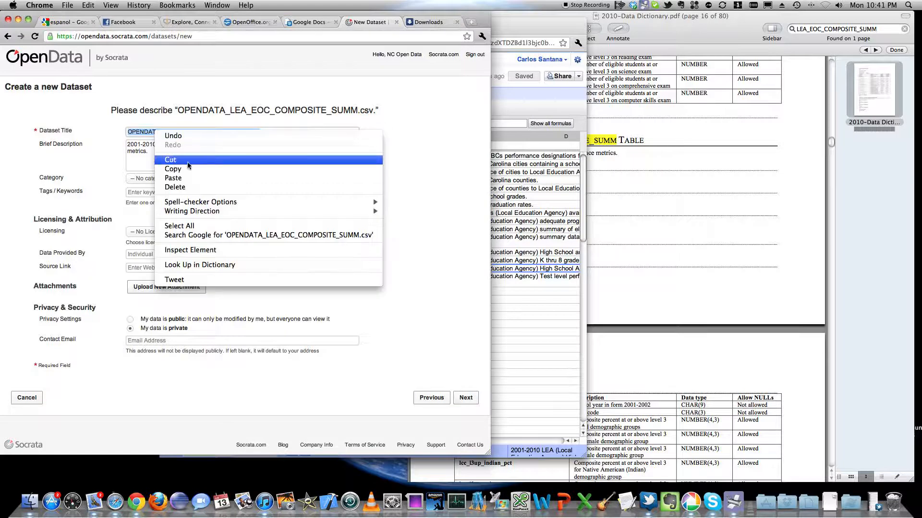
click(173, 178)
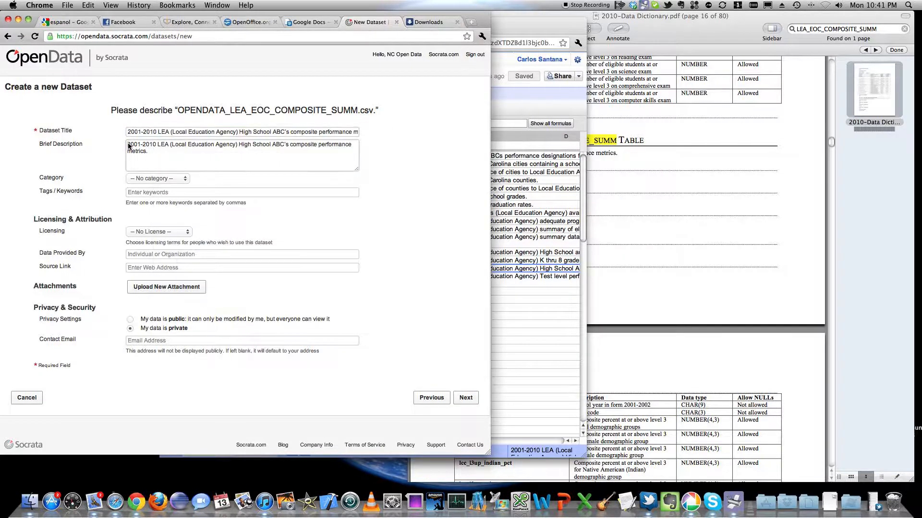
right_click(128, 146)
click(130, 146)
key(Return)
right_click(129, 145)
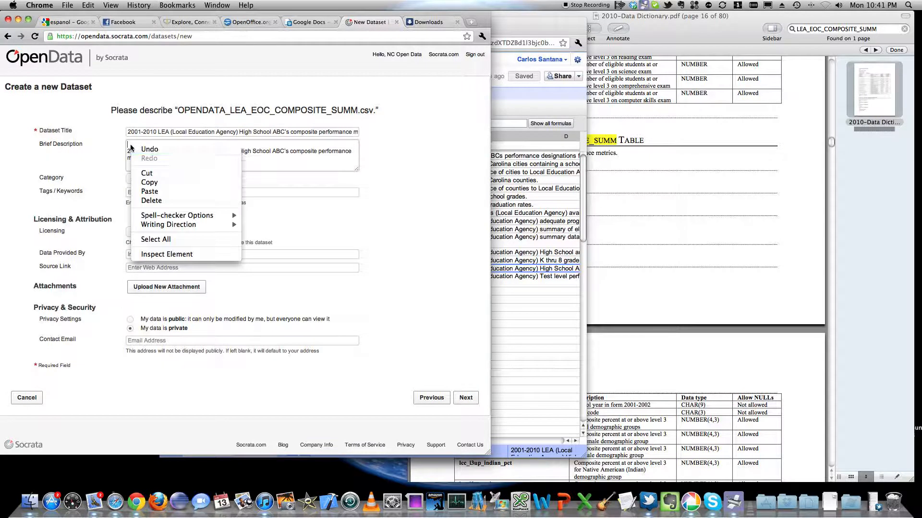
click(163, 191)
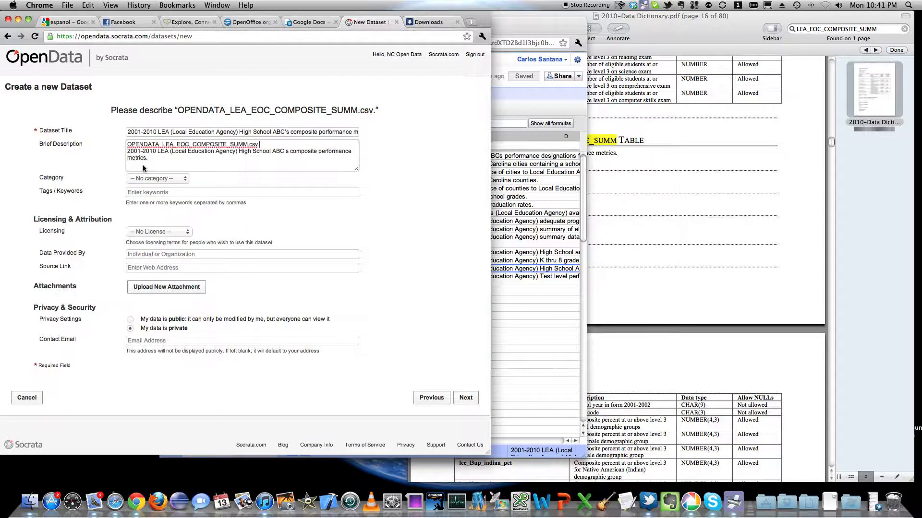
Step: Set the dataset's category to Education and its licensing to Public Domain
click(156, 178)
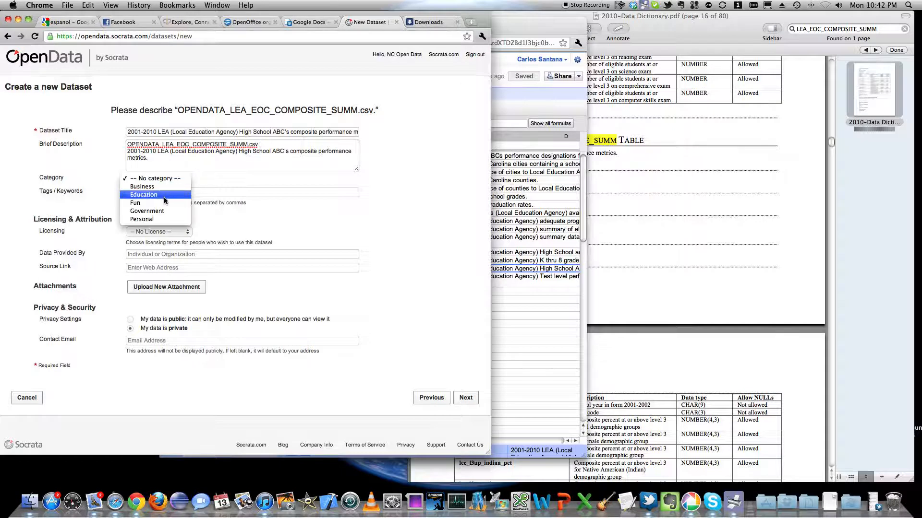
click(161, 199)
click(167, 233)
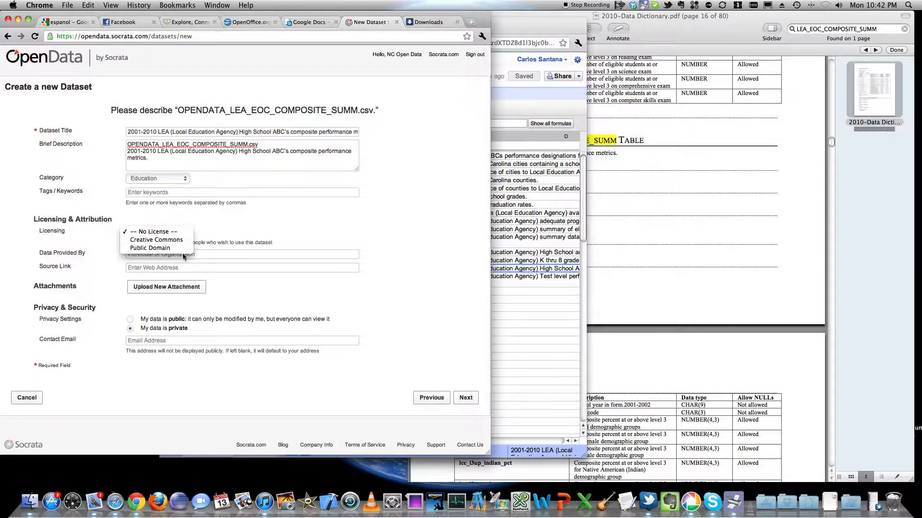
click(181, 249)
Step: Copy "North Carolina Department of Public Instruction" from the tracker's DataSet Info sheet into the form's Data Provided By field
click(190, 254)
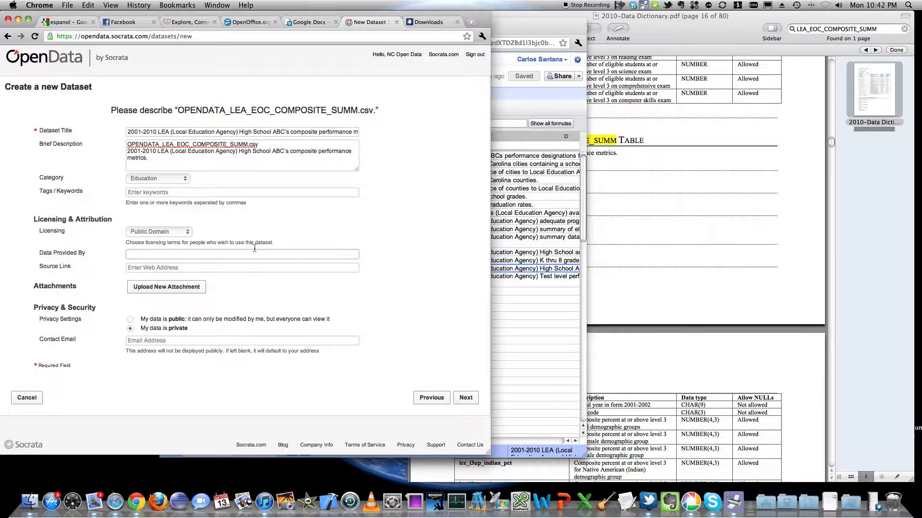
click(545, 125)
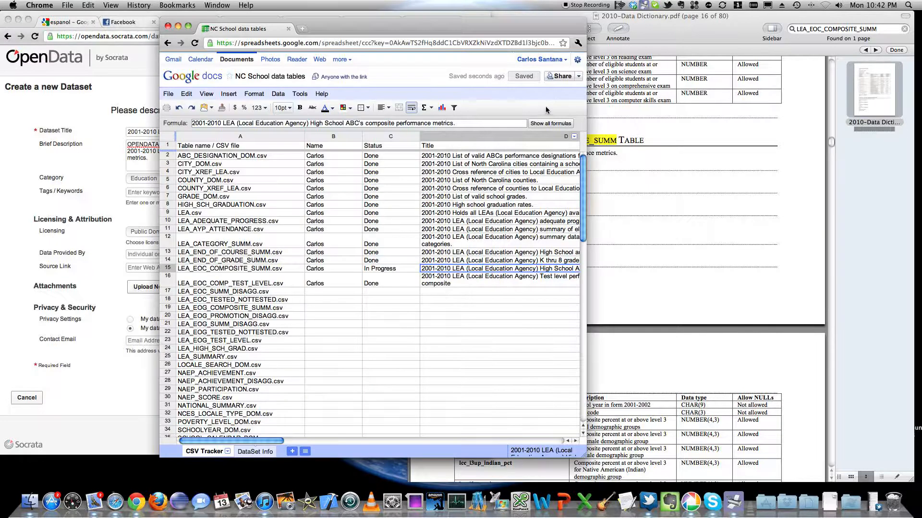
click(255, 453)
click(388, 197)
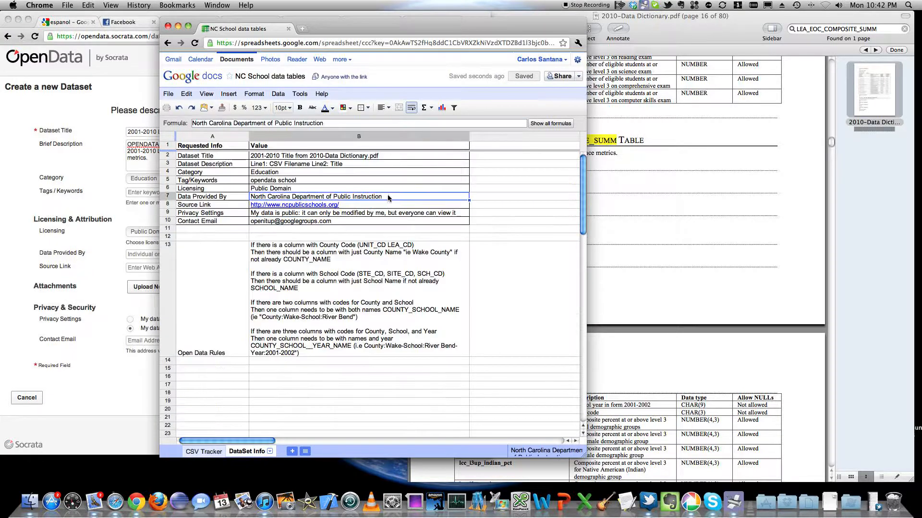
double_click(386, 198)
drag(386, 198, 255, 197)
right_click(257, 197)
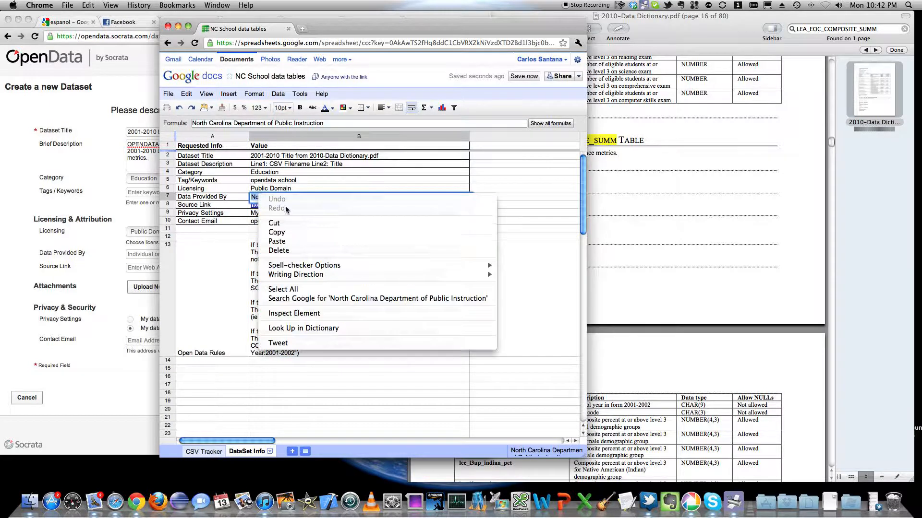
click(290, 232)
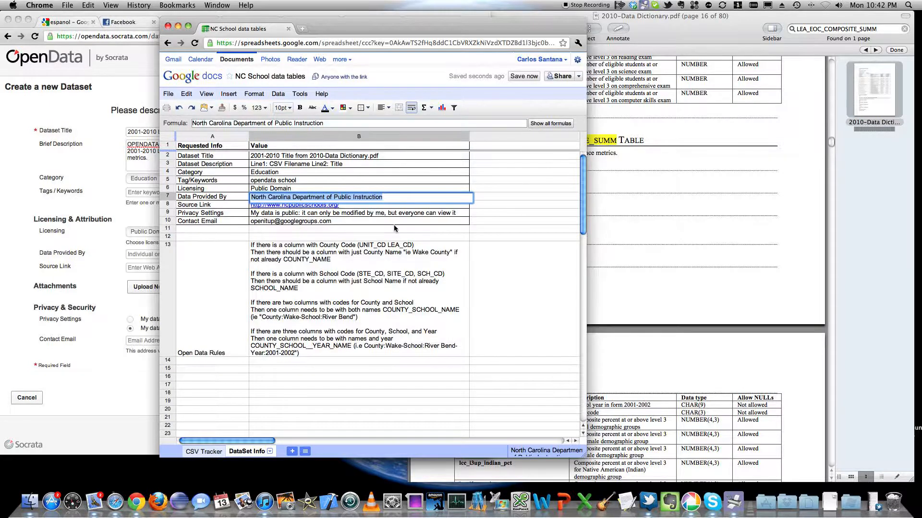
click(74, 166)
right_click(139, 255)
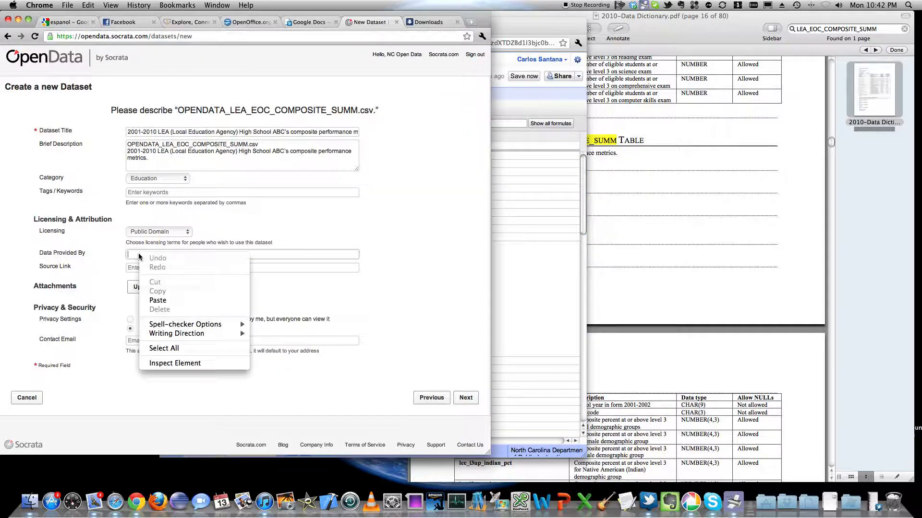
click(159, 300)
key(Tab)
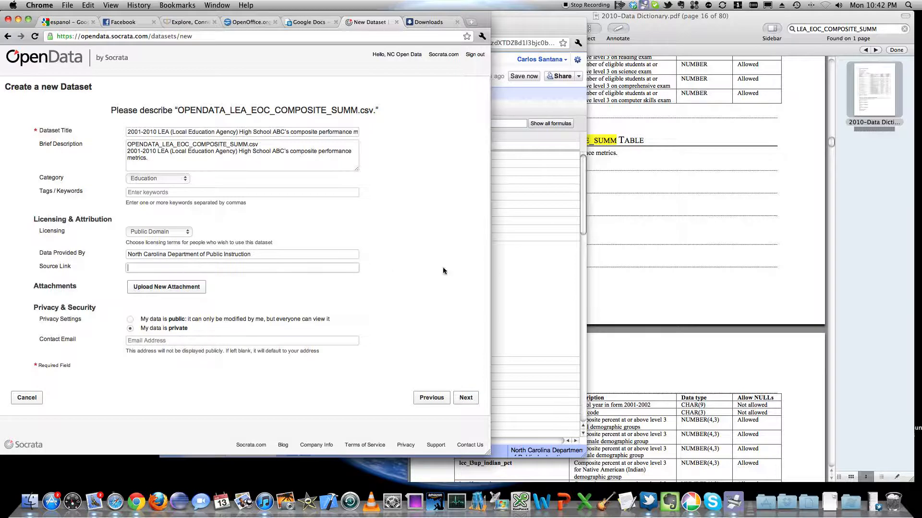
click(547, 268)
click(349, 205)
double_click(256, 205)
right_click(258, 204)
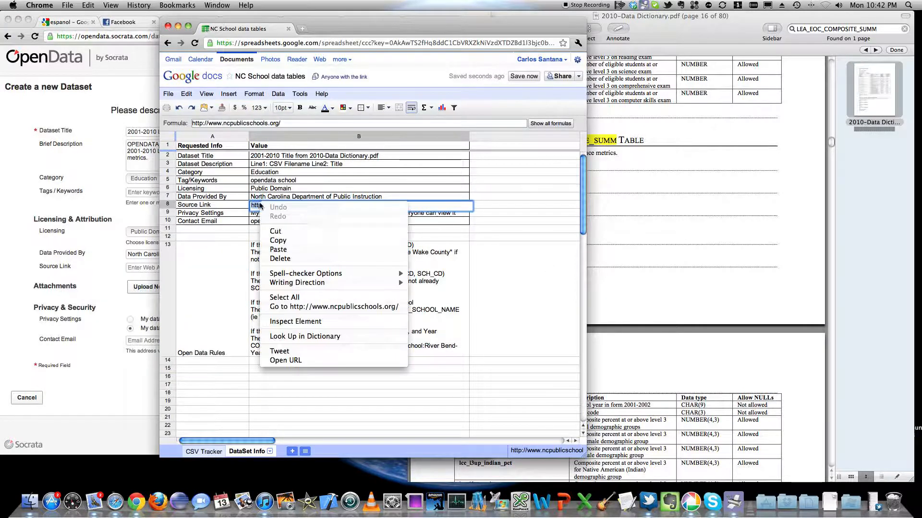
click(276, 242)
click(60, 237)
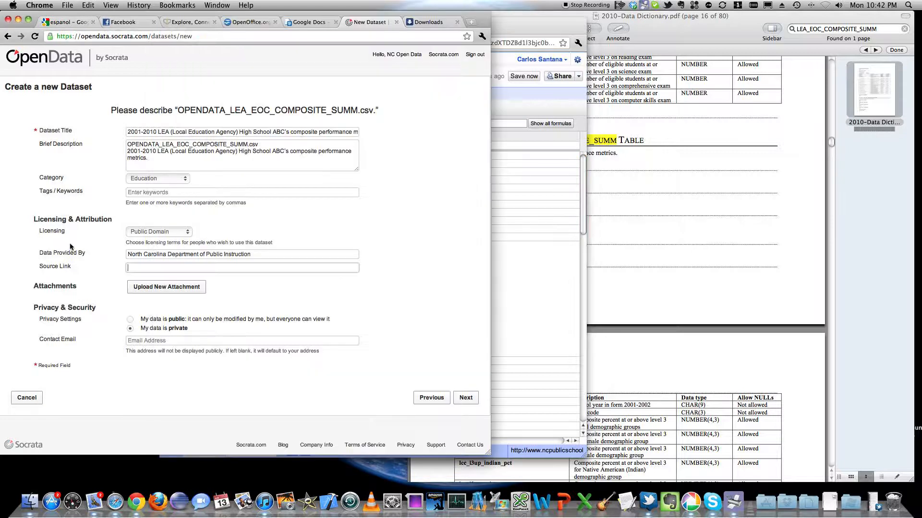
right_click(135, 271)
click(175, 315)
Step: Make the dataset public and copy the contact email from the DataSet Info sheet into the Contact Email field
click(130, 320)
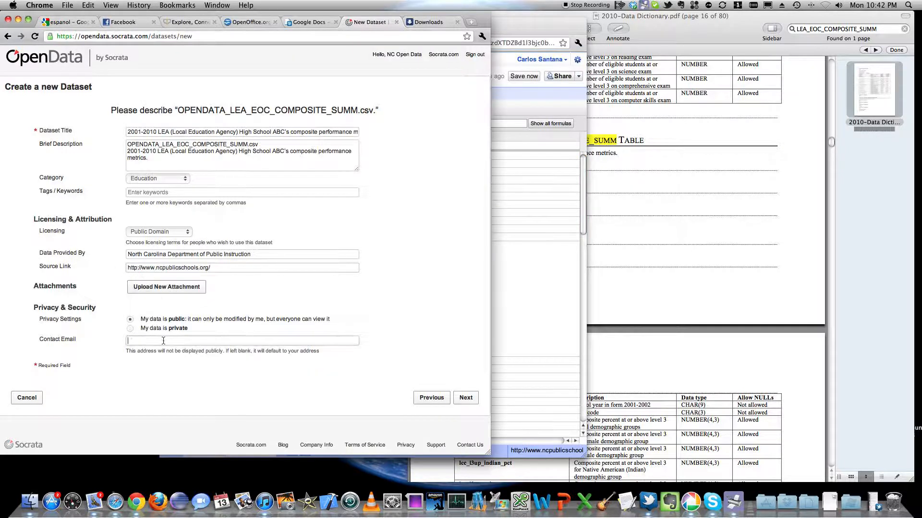
click(529, 208)
click(336, 222)
double_click(336, 222)
drag(341, 223, 251, 222)
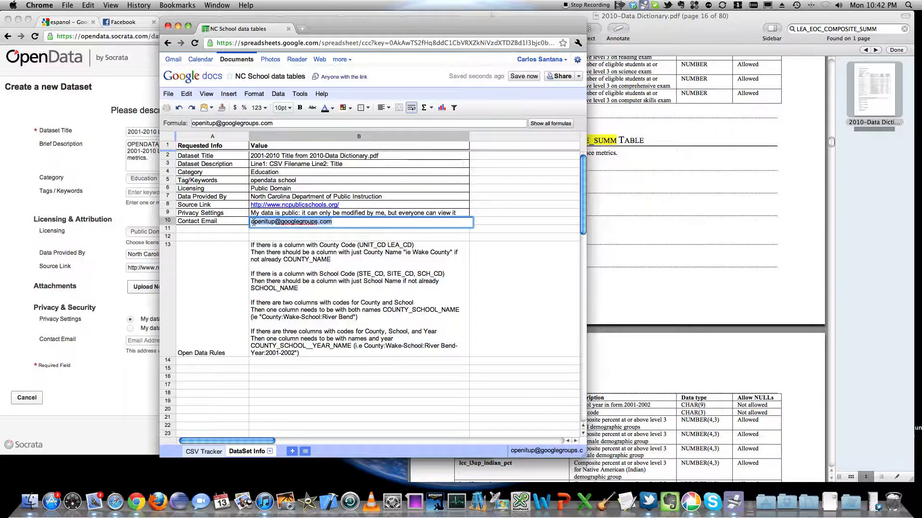
right_click(252, 222)
click(274, 261)
click(62, 208)
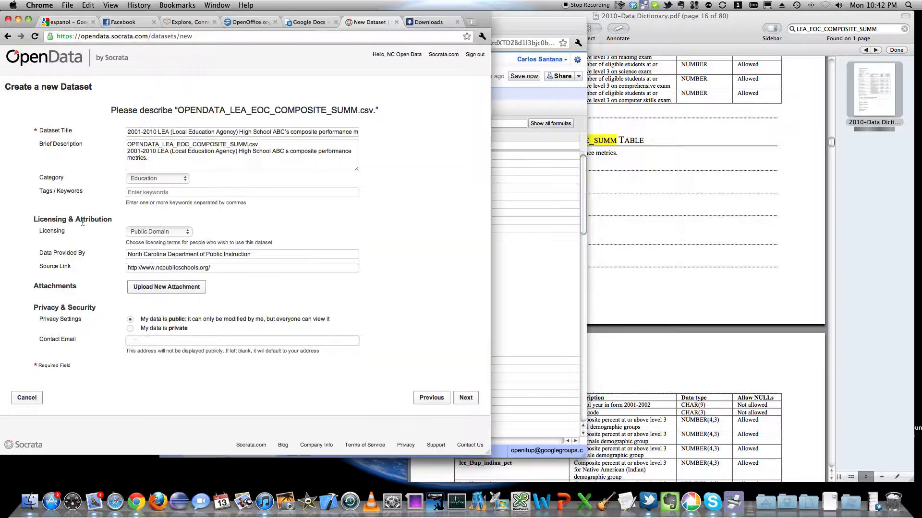
right_click(135, 345)
click(195, 387)
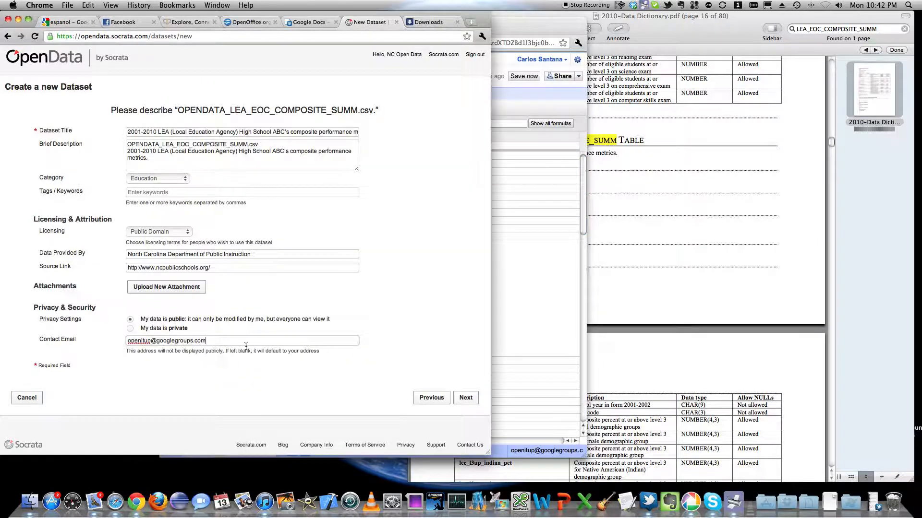
Step: Submit the dataset description, finish the creation, and view the new dataset's first rows
click(465, 398)
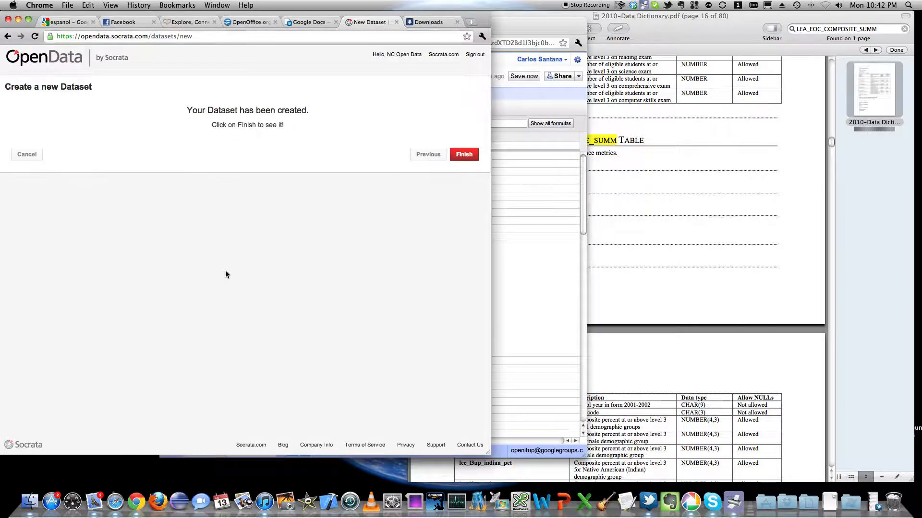
click(476, 154)
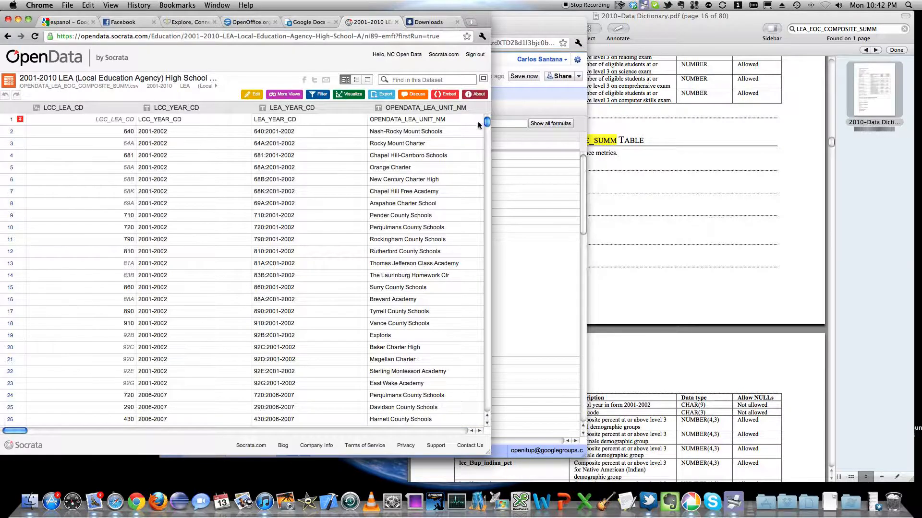
mouse_move(486, 123)
mouse_down()
mouse_move(488, 132)
mouse_move(487, 121)
mouse_up()
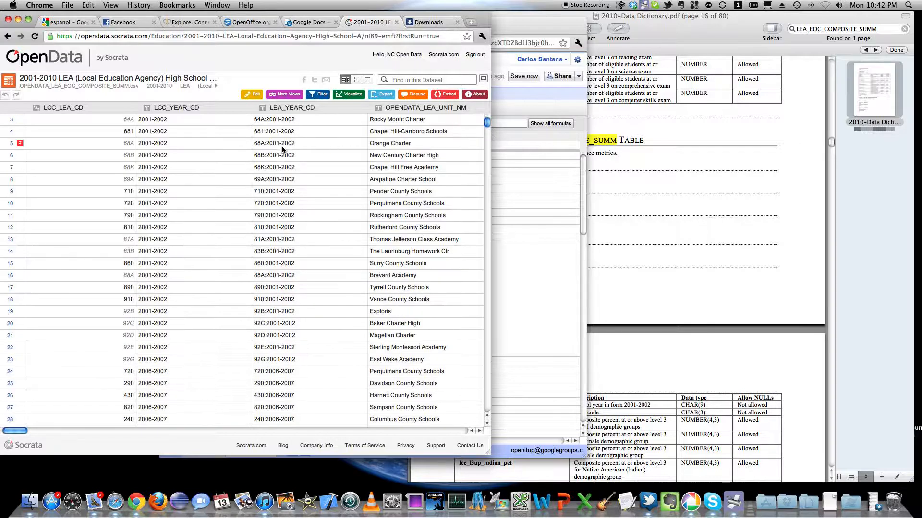